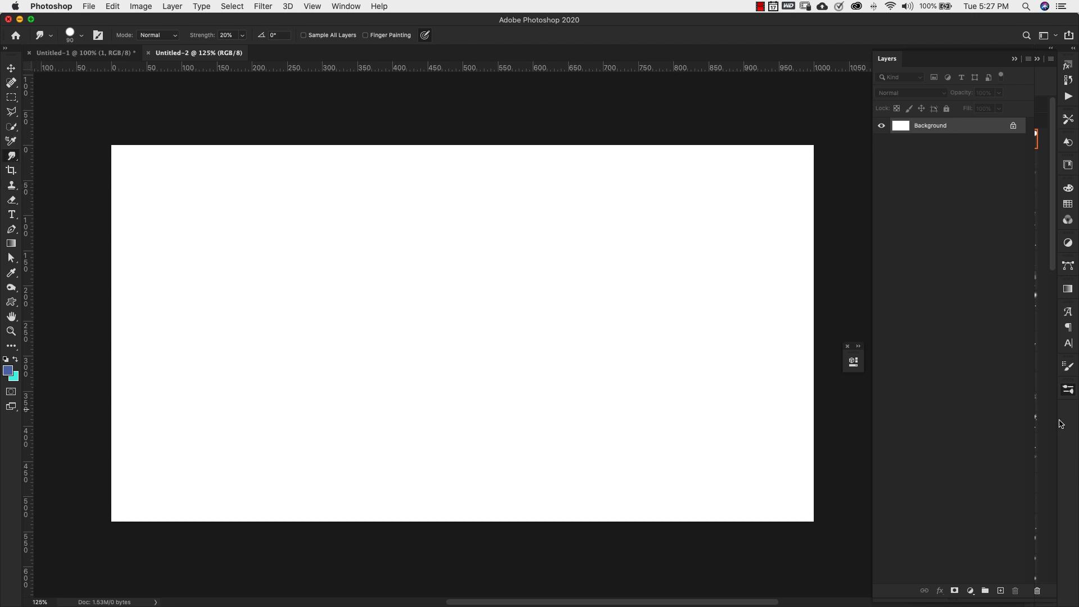
Step: Configure the Smudge tool with a 300 px brush, 100% strength and Finger Painting enabled
click(1068, 390)
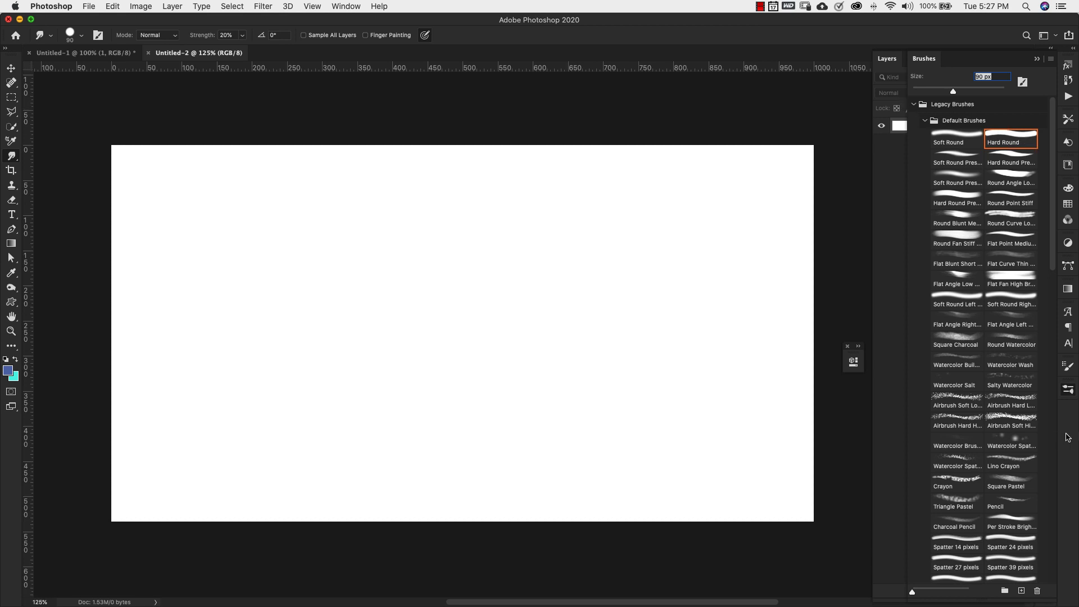
click(1036, 59)
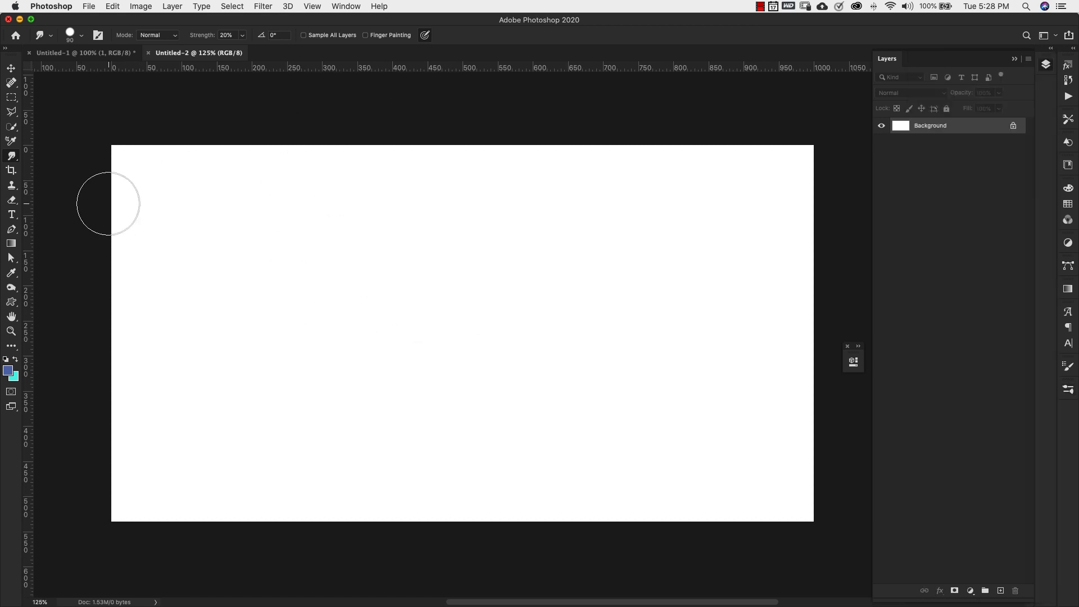
key(bracketright)
key(bracketright)
key(bracketright)
key(bracketright)
key(bracketright)
key(bracketright)
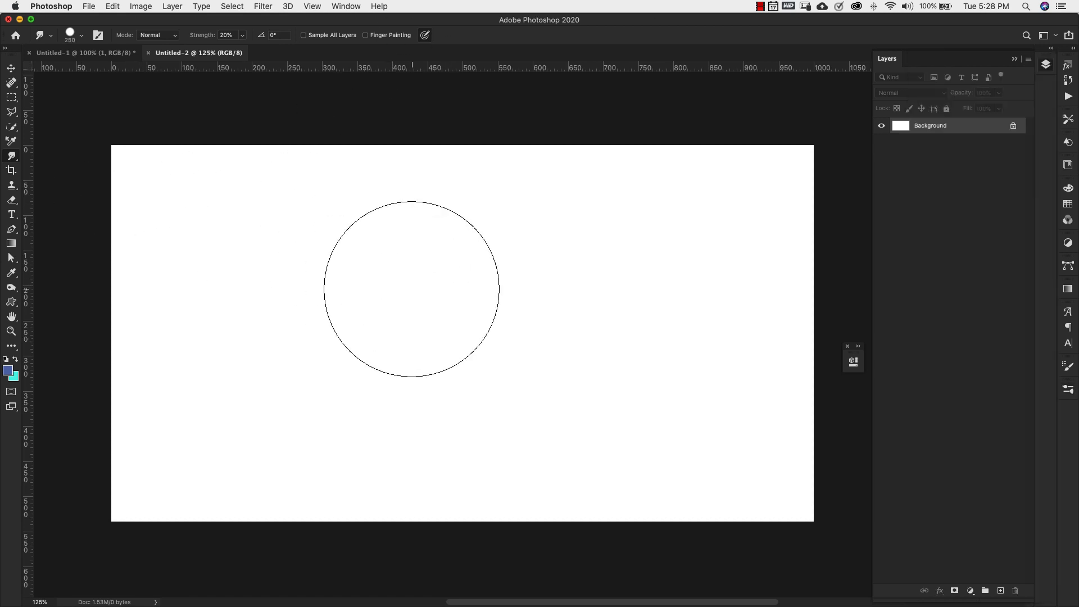
key(bracketright)
click(227, 35)
text(10)
click(366, 35)
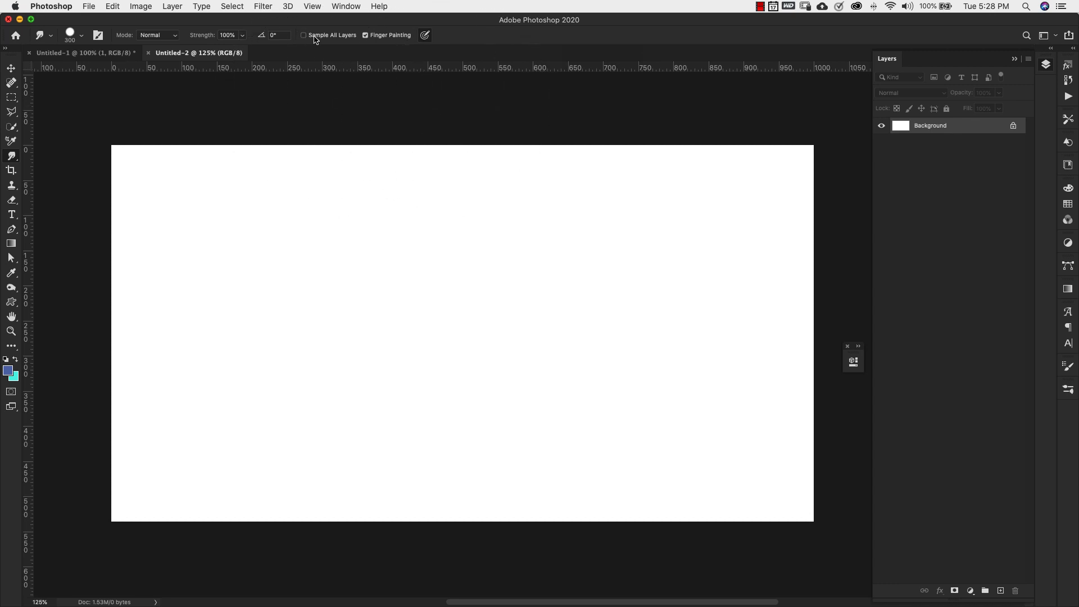
Step: Add a new layer and choose purple 6c11a0 as the foreground color with turquoise 47f2e4 as the background color
click(1000, 590)
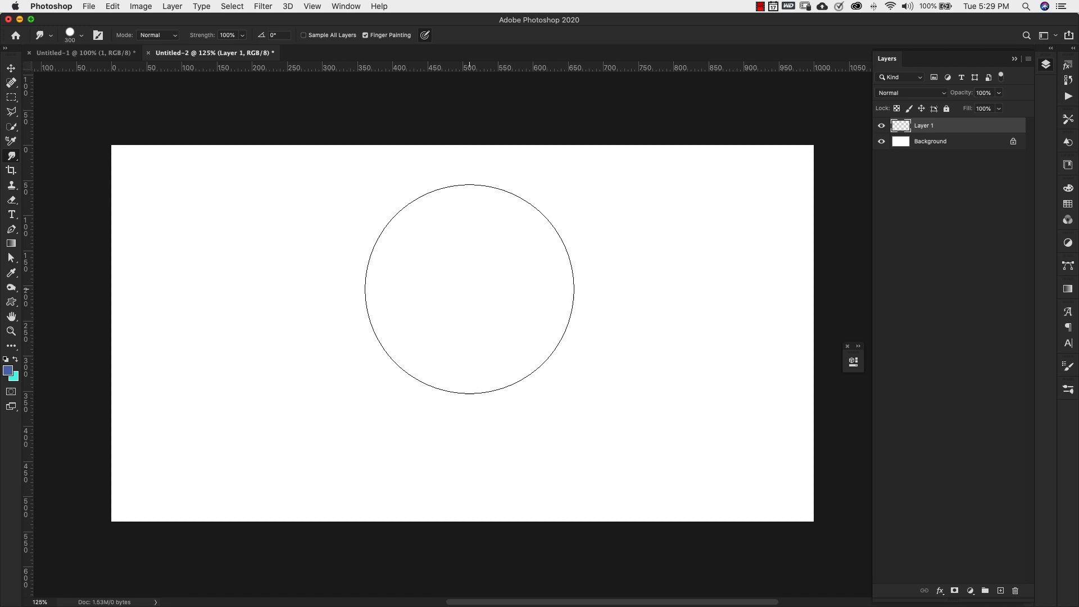
click(7, 372)
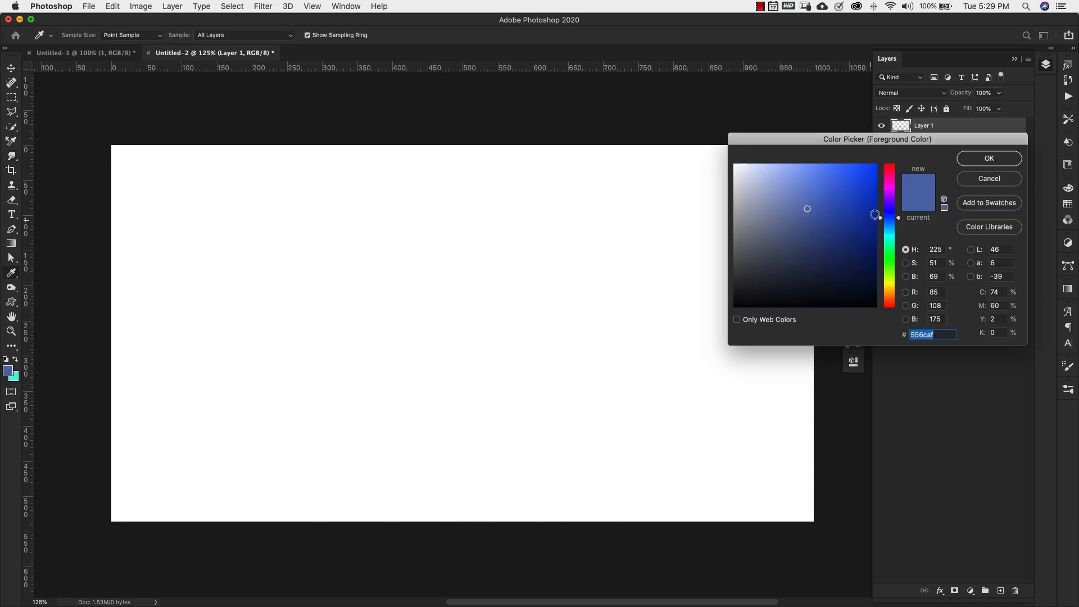
click(890, 197)
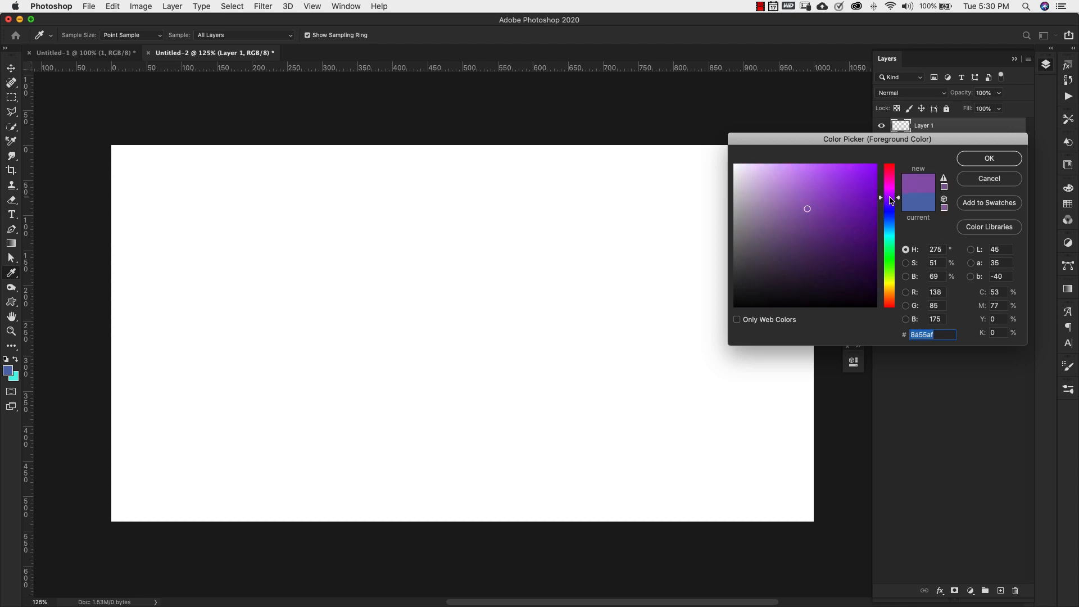
click(861, 217)
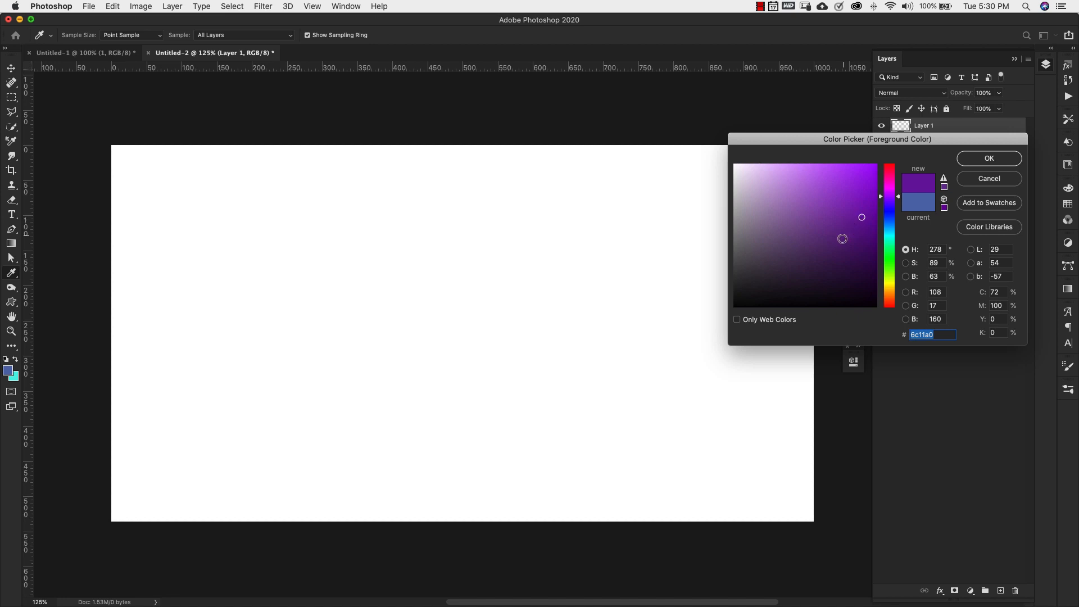
click(976, 163)
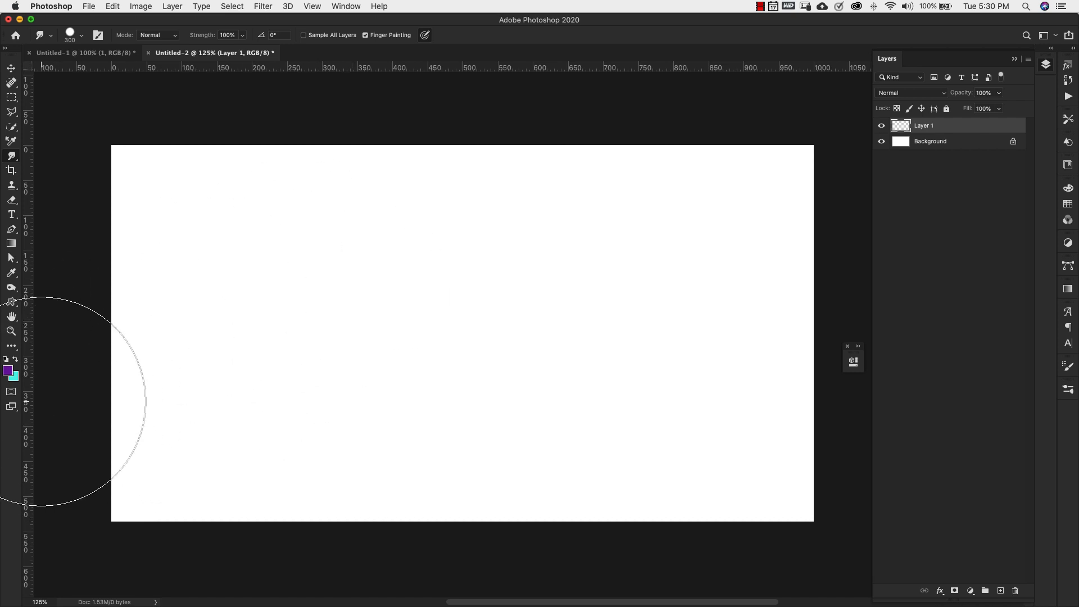
click(13, 376)
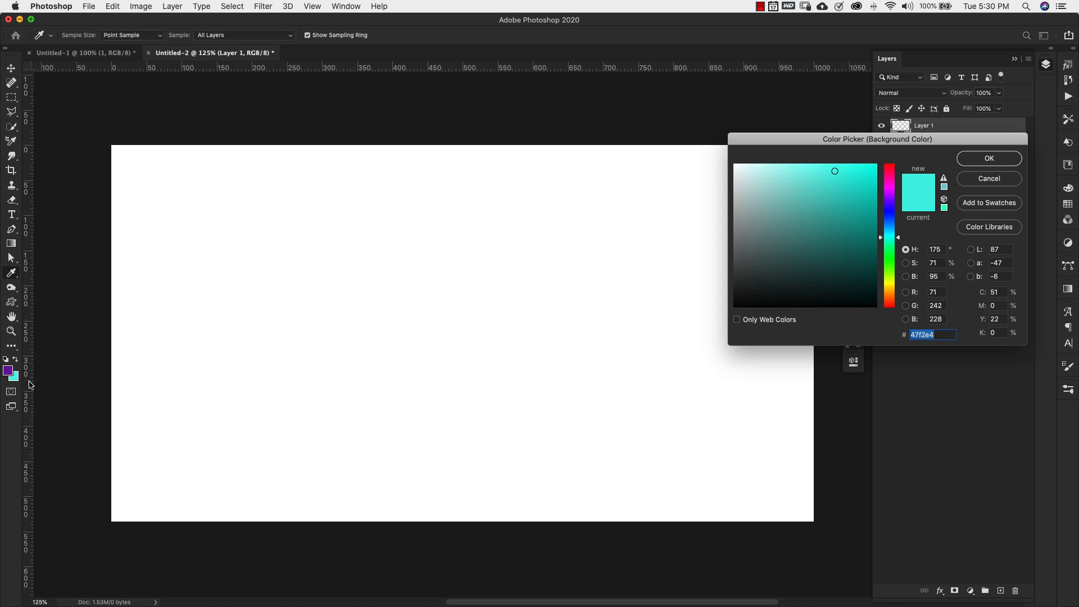
click(976, 159)
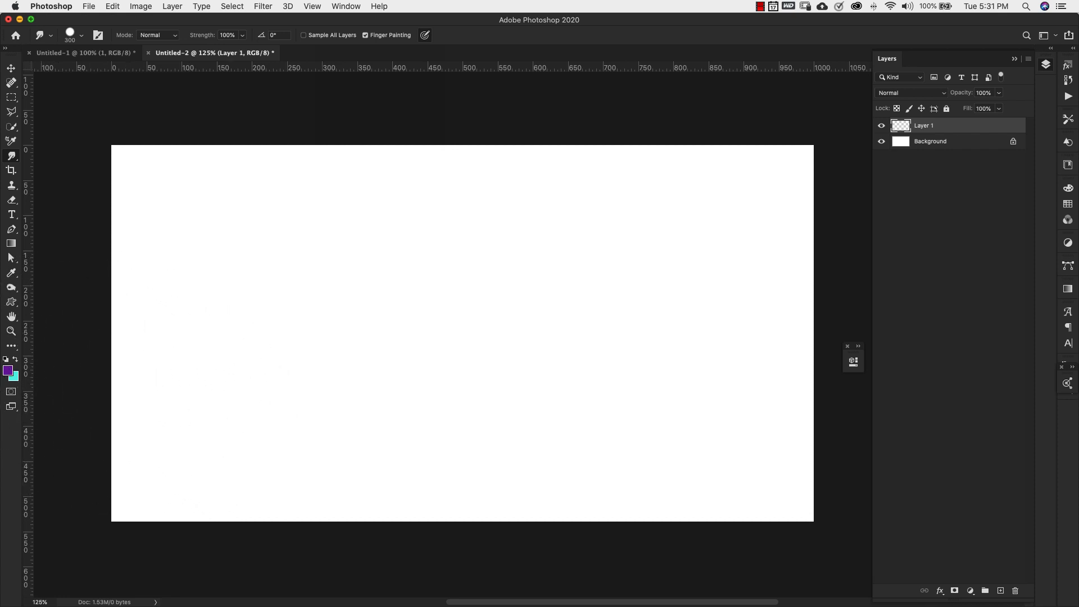
Step: Open the Adobe Color Themes extension, shift the theme's turquoise handle slightly on the color wheel, and close the extension
click(342, 7)
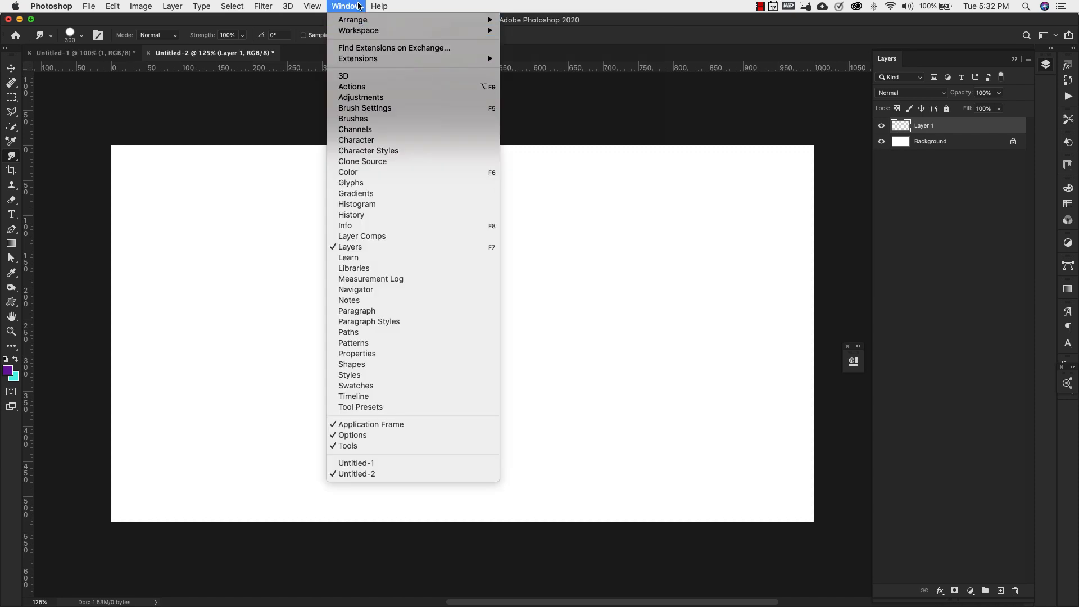
mouse_move(349, 35)
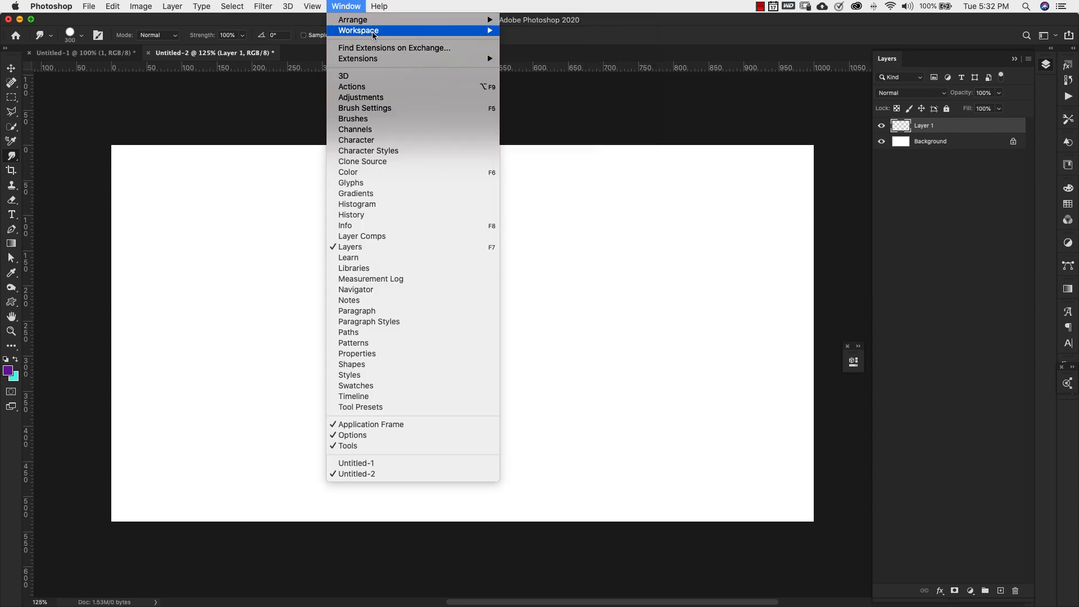
mouse_move(367, 59)
click(533, 59)
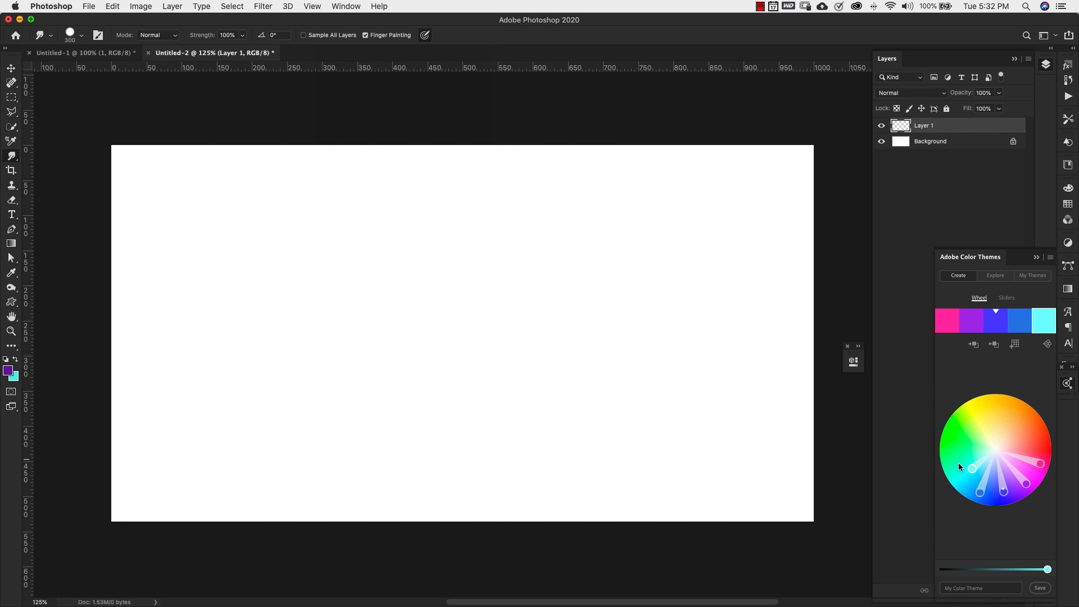
click(1047, 345)
click(986, 370)
drag(972, 468, 971, 465)
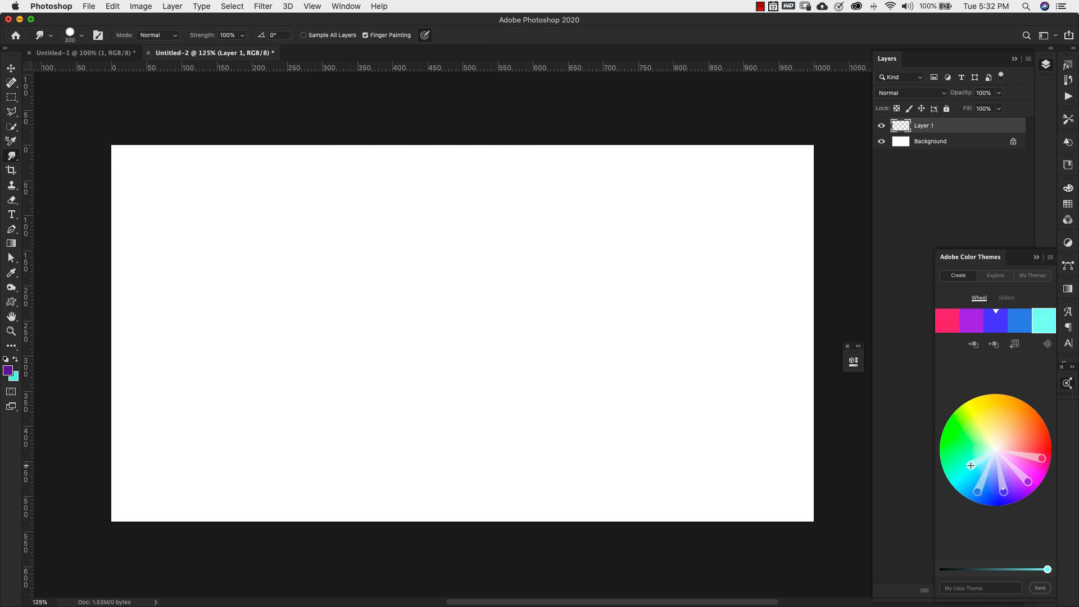
click(970, 320)
click(1036, 258)
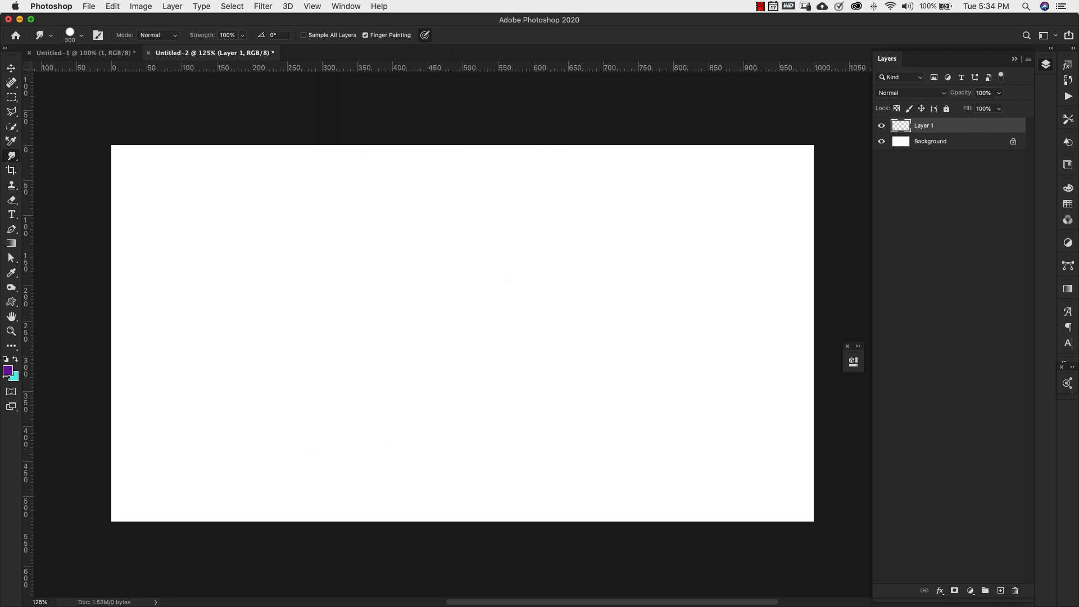
Step: Finger-paint a large purple blob in the canvas center, and add a turquoise ring inside it with a 150 px brush
mouse_move(465, 332)
mouse_down()
mouse_move(492, 334)
mouse_move(458, 295)
mouse_move(407, 325)
mouse_move(430, 360)
mouse_move(499, 332)
mouse_move(459, 287)
mouse_move(420, 331)
mouse_move(478, 350)
mouse_move(475, 291)
mouse_move(408, 311)
mouse_move(461, 328)
mouse_up()
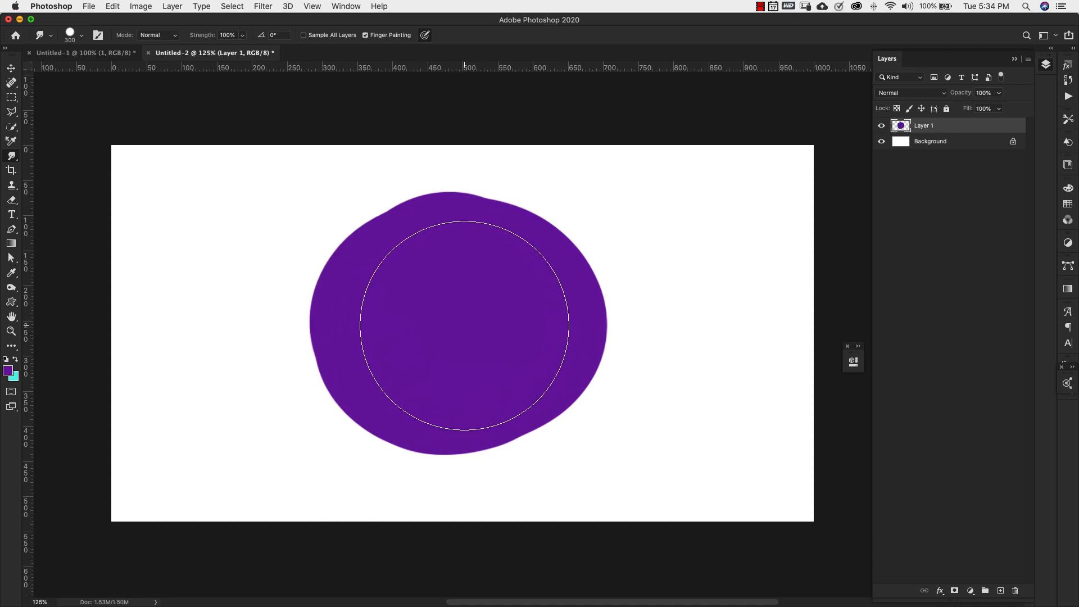
key(bracketleft)
key(bracketleft)
key(bracketleft)
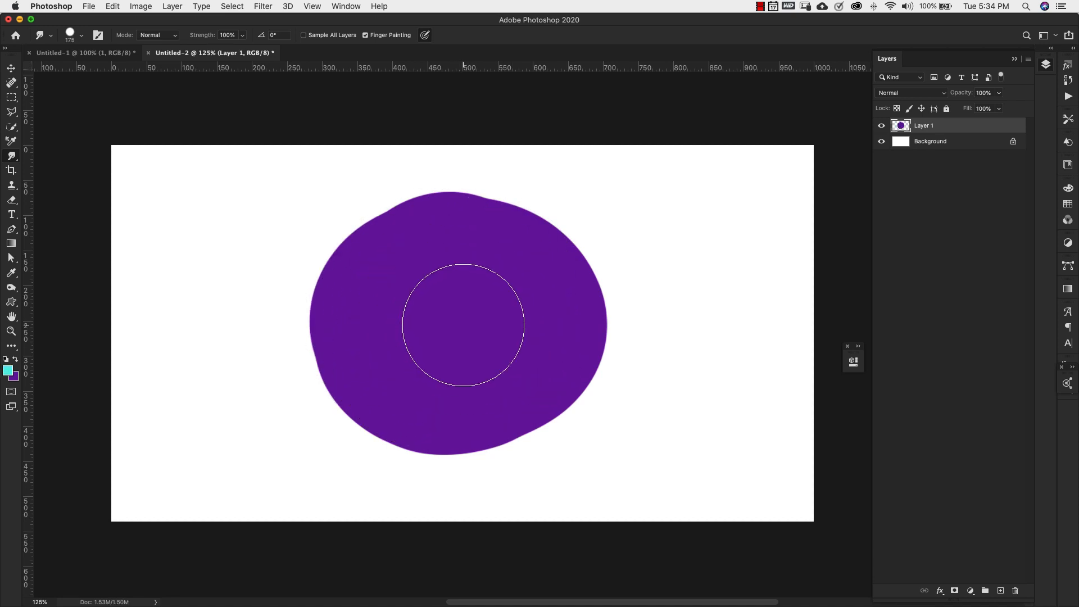
key(bracketleft)
mouse_move(472, 320)
mouse_down()
mouse_move(451, 296)
mouse_move(406, 322)
mouse_move(425, 354)
mouse_move(500, 334)
mouse_move(485, 285)
mouse_move(410, 282)
mouse_move(384, 338)
mouse_move(458, 372)
mouse_move(519, 355)
mouse_move(512, 297)
mouse_move(471, 274)
mouse_move(432, 321)
mouse_up()
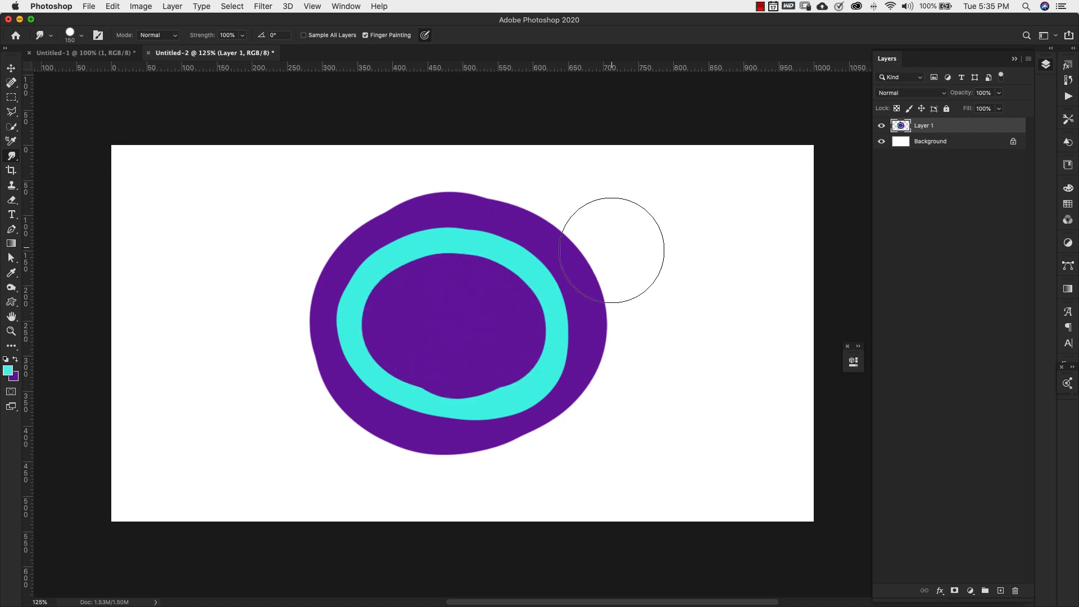
Step: Paint smaller concentric turquoise, purple and turquoise circles in the middle of the ring, reducing the brush size for the inner circles
drag(461, 332, 448, 324)
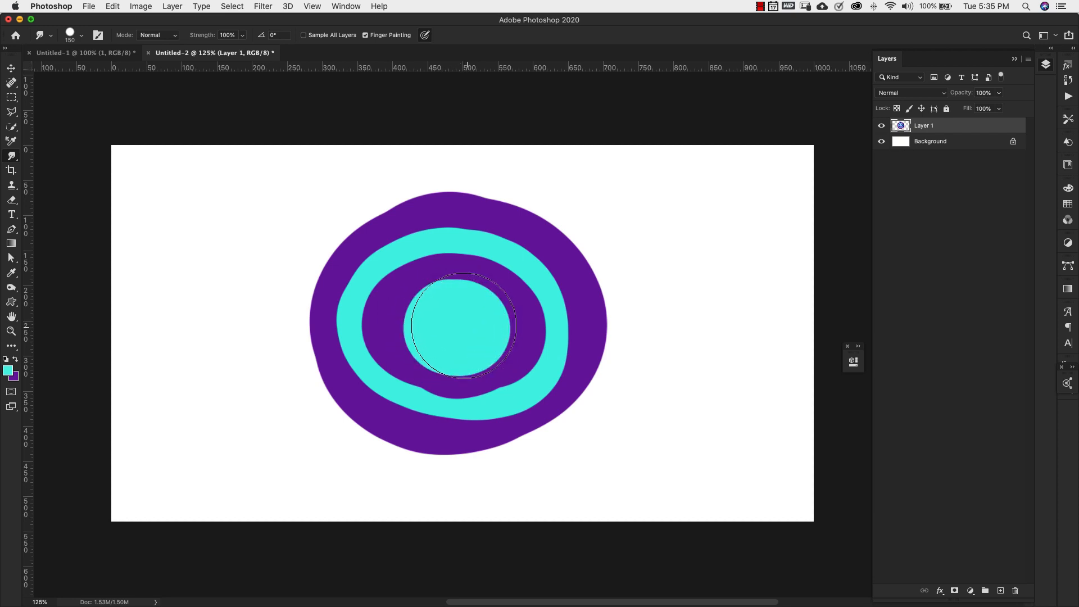
key(x)
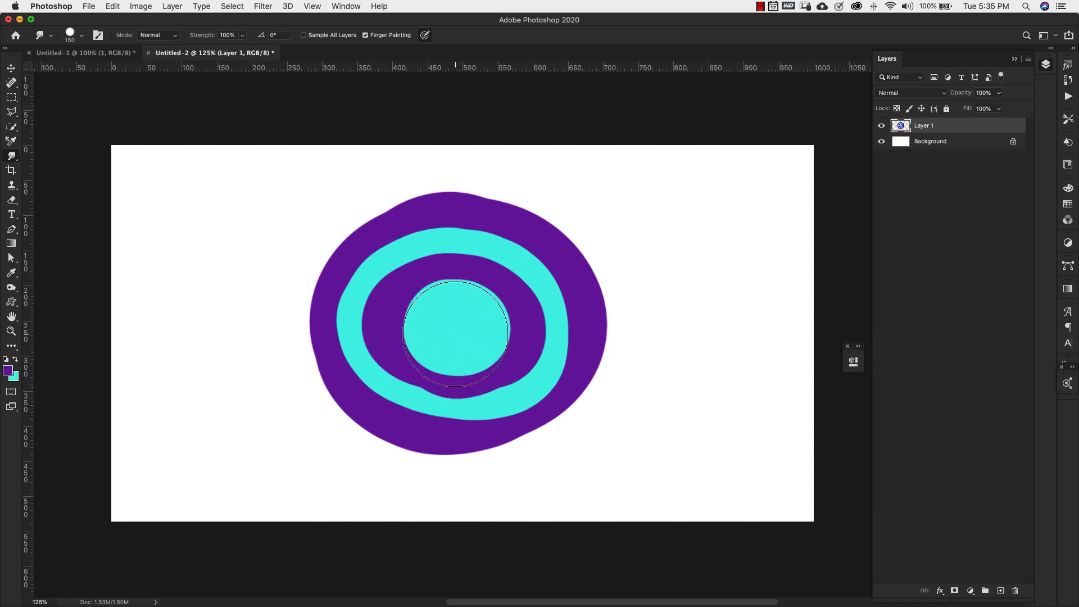
key(bracketleft)
key(bracketleft)
key(bracketleft)
drag(463, 329, 451, 330)
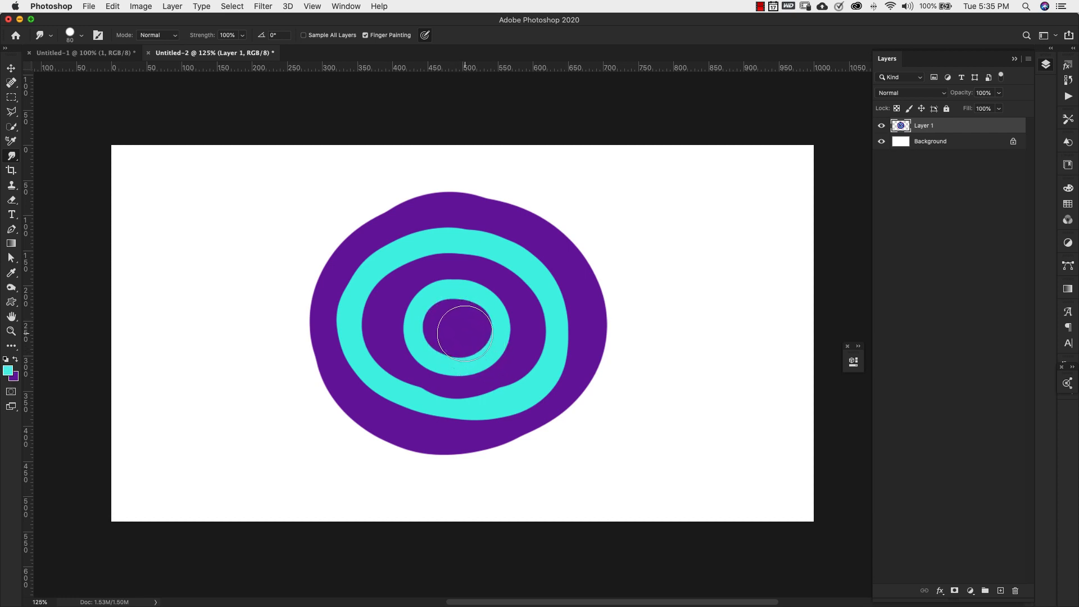
click(457, 329)
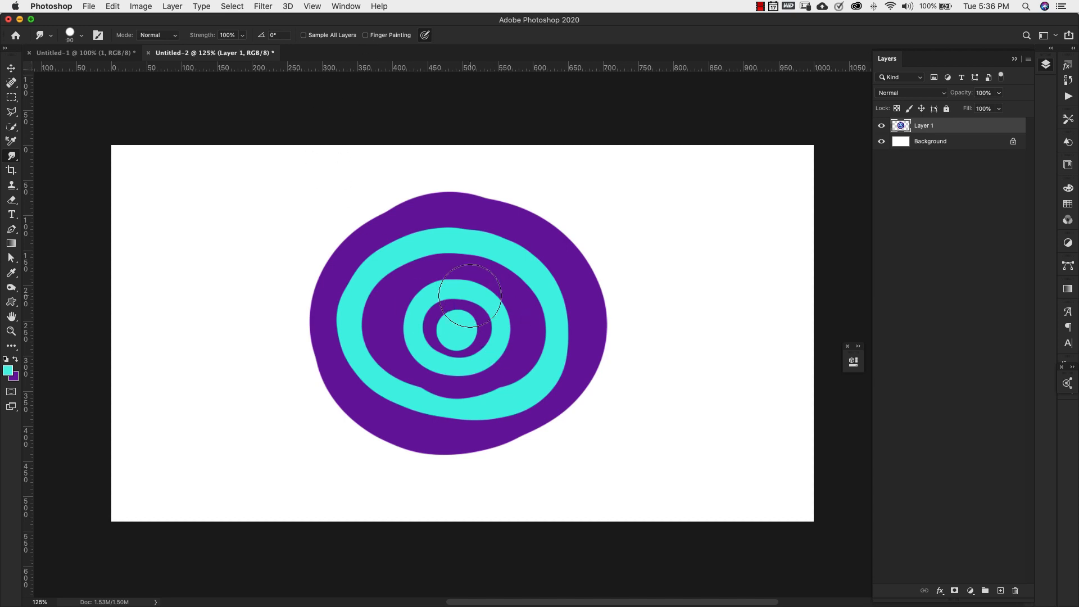
Step: With Finger Painting off, smudge the circles across the whole canvas using a 400 px brush at 20% strength, collapsing the Legacy Brushes group beforehand
key(bracketright)
key(bracketright)
key(bracketright)
key(bracketright)
key(bracketright)
key(bracketright)
key(bracketright)
key(bracketright)
click(1065, 389)
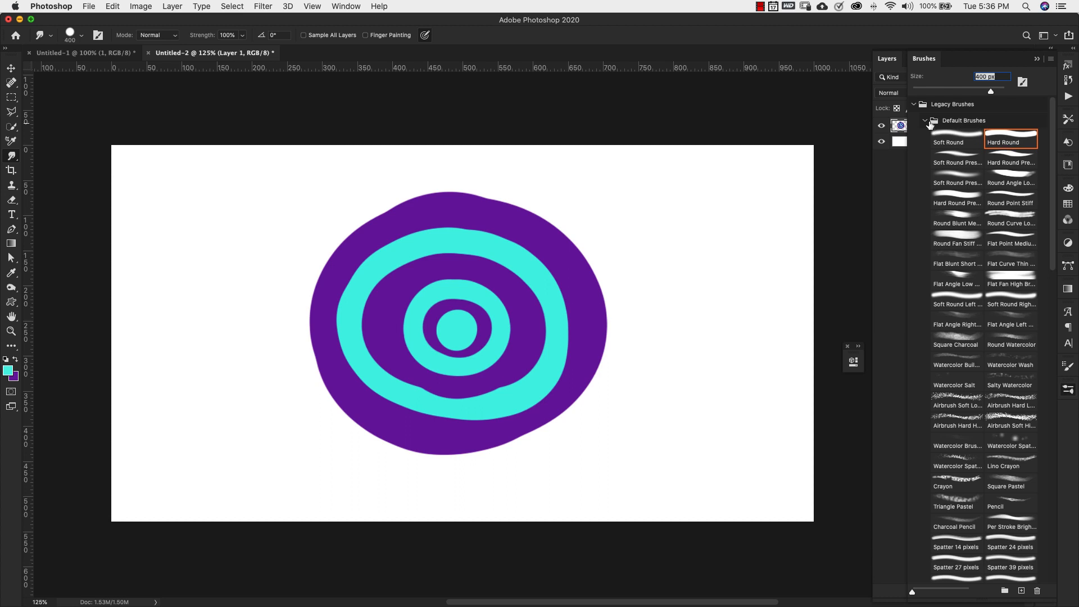
click(911, 103)
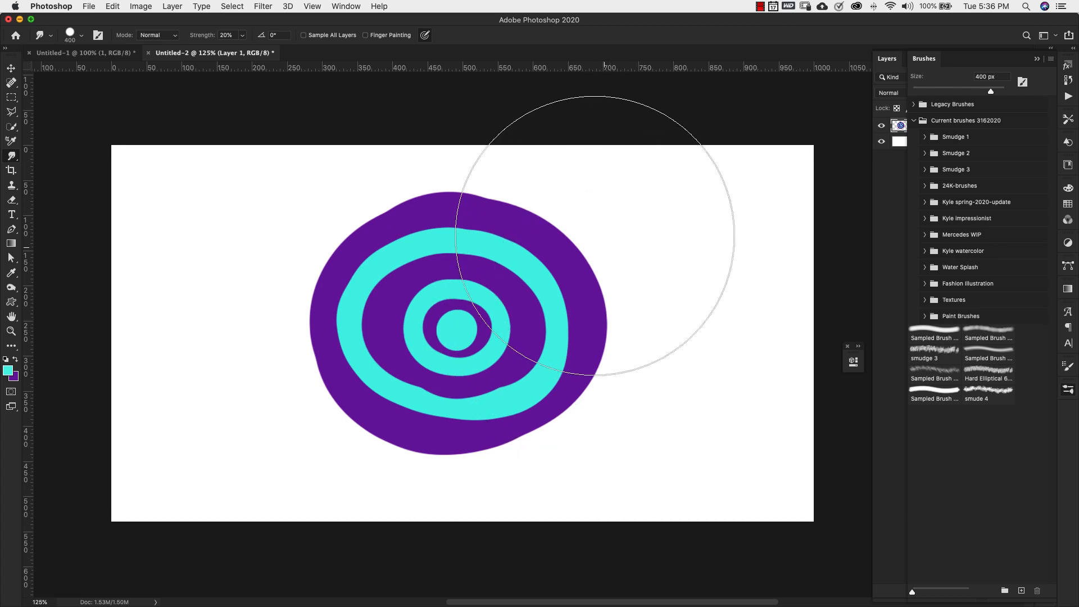
mouse_move(583, 330)
mouse_down()
mouse_move(604, 323)
mouse_move(557, 326)
mouse_move(572, 299)
mouse_move(635, 253)
mouse_move(608, 288)
mouse_move(733, 234)
mouse_move(636, 328)
mouse_move(733, 382)
mouse_move(700, 461)
mouse_move(501, 409)
mouse_move(610, 492)
mouse_move(553, 306)
mouse_move(520, 422)
mouse_move(539, 439)
mouse_move(519, 513)
mouse_move(450, 392)
mouse_move(345, 427)
mouse_move(304, 462)
mouse_move(359, 367)
mouse_move(242, 387)
mouse_move(249, 323)
mouse_move(414, 330)
mouse_move(233, 227)
mouse_move(391, 301)
mouse_move(320, 199)
mouse_move(381, 253)
mouse_move(423, 257)
mouse_move(447, 252)
mouse_move(445, 177)
mouse_move(482, 251)
mouse_move(496, 205)
mouse_move(535, 249)
mouse_move(560, 198)
mouse_move(650, 257)
mouse_move(763, 221)
mouse_move(692, 257)
mouse_move(766, 212)
mouse_move(715, 240)
mouse_move(815, 159)
mouse_move(783, 207)
mouse_move(836, 202)
mouse_move(761, 246)
mouse_move(848, 265)
mouse_move(766, 318)
mouse_move(784, 352)
mouse_move(694, 374)
mouse_move(747, 381)
mouse_move(637, 383)
mouse_move(782, 445)
mouse_move(587, 378)
mouse_move(660, 442)
mouse_move(572, 433)
mouse_move(674, 315)
mouse_move(772, 446)
mouse_move(745, 428)
mouse_move(752, 508)
mouse_move(677, 442)
mouse_move(548, 365)
mouse_move(323, 284)
mouse_move(314, 336)
mouse_move(321, 323)
mouse_move(300, 278)
mouse_move(691, 315)
mouse_move(345, 330)
mouse_move(325, 232)
mouse_move(279, 202)
mouse_move(265, 241)
mouse_move(180, 180)
mouse_move(229, 212)
mouse_move(200, 367)
mouse_move(204, 416)
mouse_move(193, 349)
mouse_move(313, 386)
mouse_move(427, 396)
mouse_move(549, 229)
mouse_move(517, 192)
mouse_move(641, 147)
mouse_move(682, 187)
mouse_move(614, 463)
mouse_move(297, 497)
mouse_move(139, 474)
mouse_move(248, 494)
mouse_move(351, 409)
mouse_move(441, 440)
mouse_move(494, 333)
mouse_move(293, 346)
mouse_move(150, 308)
mouse_move(180, 187)
mouse_move(383, 152)
mouse_move(704, 194)
mouse_move(807, 168)
mouse_move(815, 397)
mouse_move(709, 444)
mouse_move(741, 510)
mouse_move(523, 320)
mouse_move(511, 493)
mouse_move(664, 521)
mouse_move(344, 517)
mouse_move(192, 501)
mouse_move(225, 508)
mouse_up()
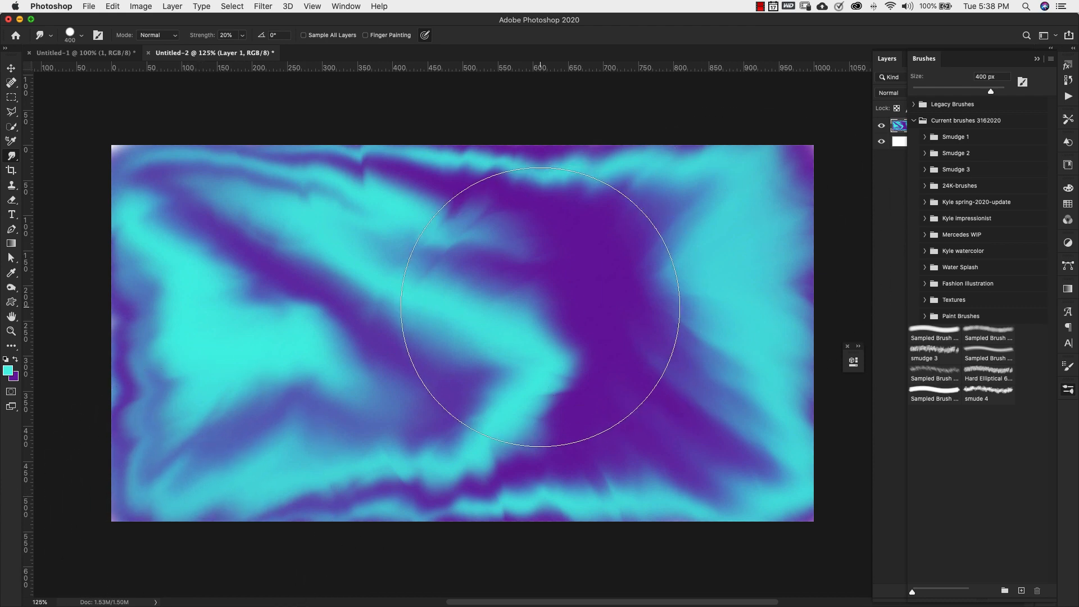
Step: Reduce the smudge brush to 125 px and blend the turquoise and purple streaks through the center and along the canvas edges
key(bracketleft)
key(bracketleft)
key(bracketleft)
key(bracketleft)
key(bracketleft)
key(bracketleft)
key(bracketleft)
key(bracketleft)
key(bracketleft)
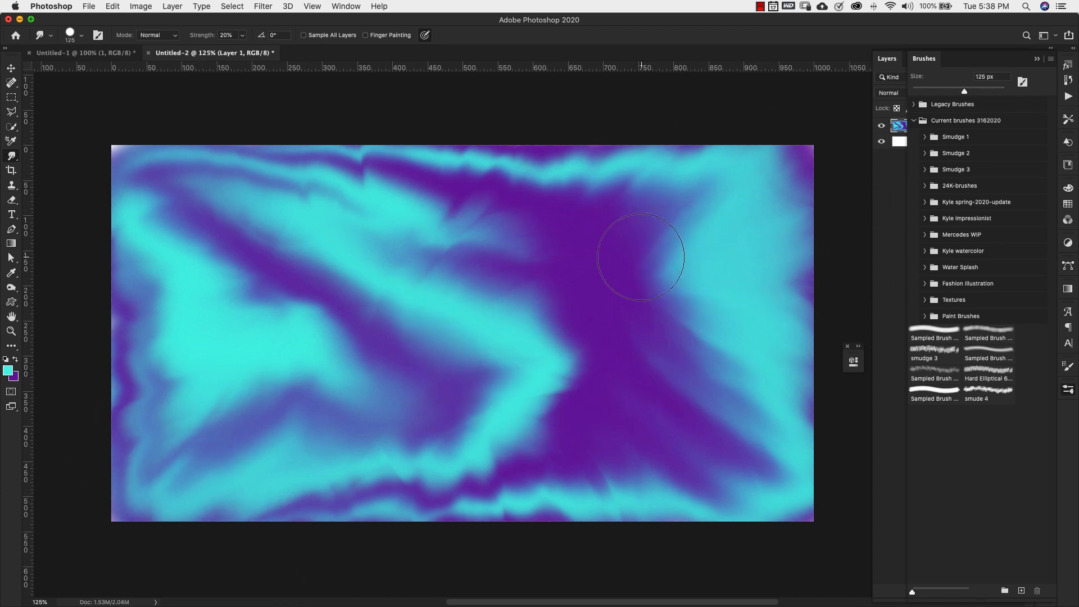
mouse_move(472, 262)
mouse_down()
mouse_move(508, 234)
mouse_move(508, 266)
mouse_move(419, 302)
mouse_up()
mouse_move(290, 207)
mouse_down()
mouse_move(282, 247)
mouse_move(277, 231)
mouse_move(303, 250)
mouse_move(278, 249)
mouse_move(332, 269)
mouse_up()
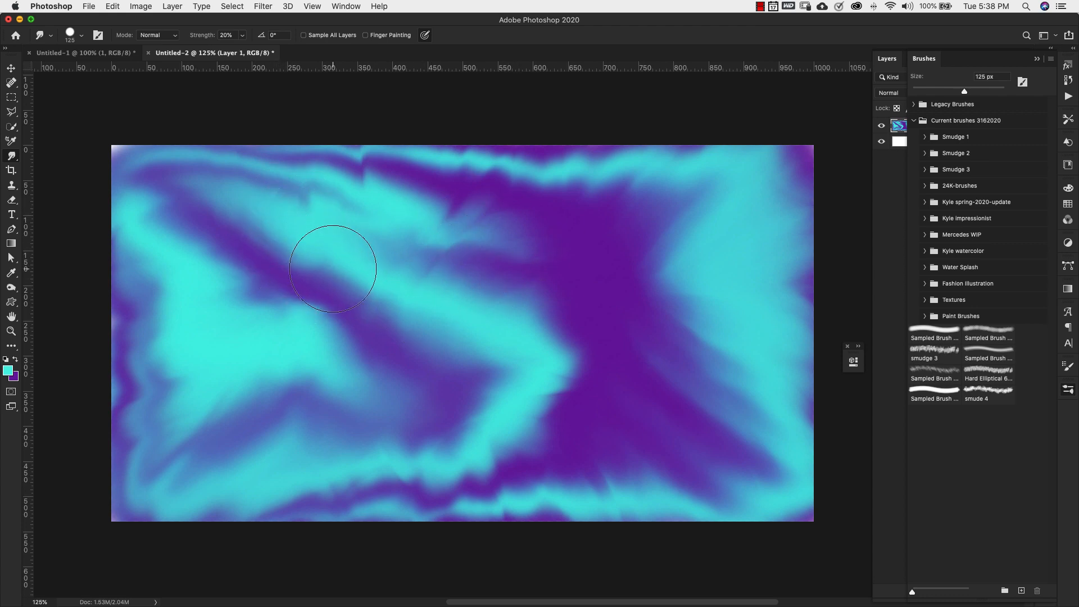
mouse_move(422, 279)
mouse_down()
mouse_move(477, 245)
mouse_move(474, 232)
mouse_move(454, 230)
mouse_move(514, 214)
mouse_move(434, 234)
mouse_move(492, 221)
mouse_move(479, 203)
mouse_move(488, 254)
mouse_move(559, 226)
mouse_move(472, 241)
mouse_move(485, 208)
mouse_move(468, 203)
mouse_move(567, 186)
mouse_move(487, 203)
mouse_move(494, 183)
mouse_move(529, 208)
mouse_move(515, 173)
mouse_move(630, 210)
mouse_move(545, 173)
mouse_move(649, 230)
mouse_move(549, 168)
mouse_move(640, 230)
mouse_move(555, 160)
mouse_move(607, 192)
mouse_move(593, 214)
mouse_move(609, 193)
mouse_move(664, 275)
mouse_move(515, 208)
mouse_move(588, 245)
mouse_move(555, 282)
mouse_move(605, 276)
mouse_move(519, 332)
mouse_move(584, 328)
mouse_move(541, 346)
mouse_move(605, 368)
mouse_move(583, 368)
mouse_move(591, 404)
mouse_move(638, 389)
mouse_move(533, 375)
mouse_move(705, 378)
mouse_move(655, 391)
mouse_move(798, 463)
mouse_move(805, 505)
mouse_move(851, 514)
mouse_move(677, 419)
mouse_move(773, 408)
mouse_move(692, 349)
mouse_move(731, 364)
mouse_move(648, 315)
mouse_move(712, 317)
mouse_move(604, 274)
mouse_move(725, 285)
mouse_move(580, 277)
mouse_move(721, 263)
mouse_move(581, 287)
mouse_move(710, 222)
mouse_move(603, 288)
mouse_move(673, 206)
mouse_move(571, 273)
mouse_move(585, 245)
mouse_up()
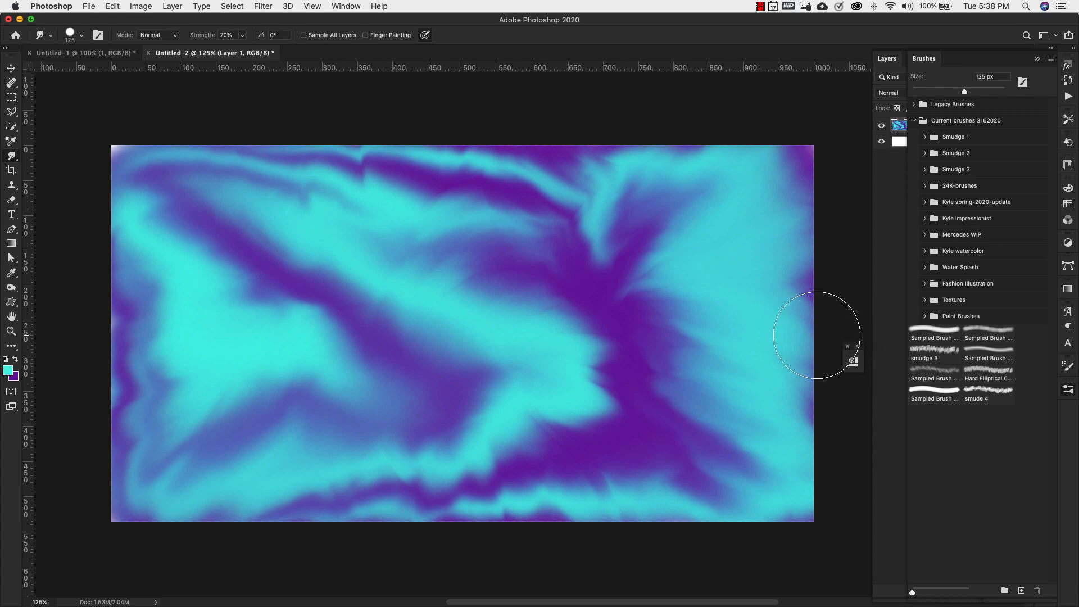
drag(758, 164, 790, 168)
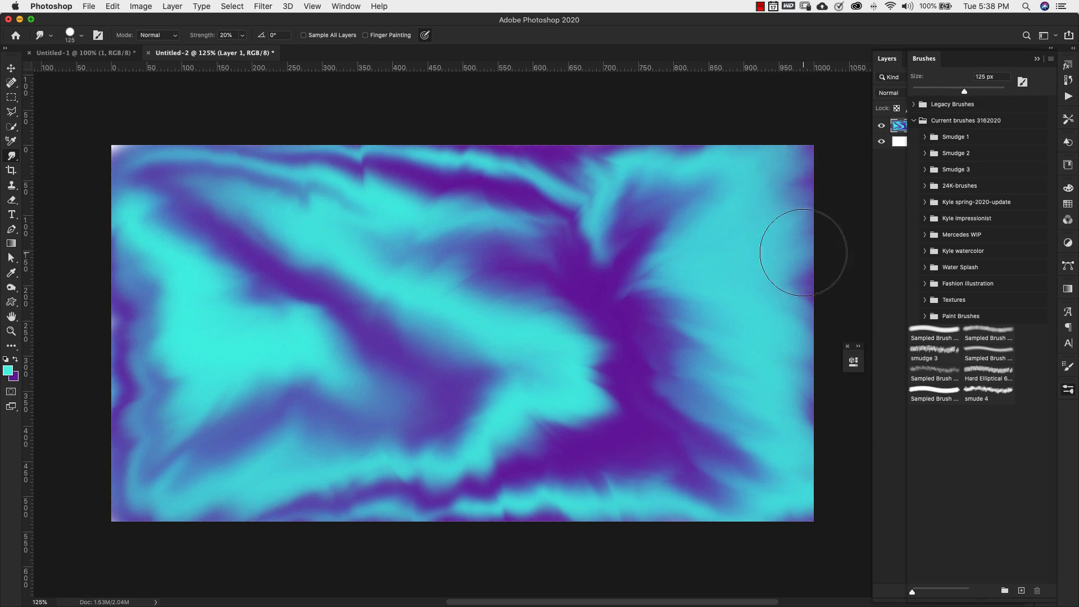
mouse_move(602, 220)
mouse_down()
mouse_move(551, 259)
mouse_move(597, 225)
mouse_move(540, 263)
mouse_move(522, 255)
mouse_move(474, 275)
mouse_move(505, 271)
mouse_move(535, 305)
mouse_move(583, 313)
mouse_move(593, 351)
mouse_move(645, 363)
mouse_move(617, 337)
mouse_move(598, 352)
mouse_move(650, 364)
mouse_move(579, 367)
mouse_move(667, 401)
mouse_move(575, 395)
mouse_move(717, 423)
mouse_move(651, 405)
mouse_up()
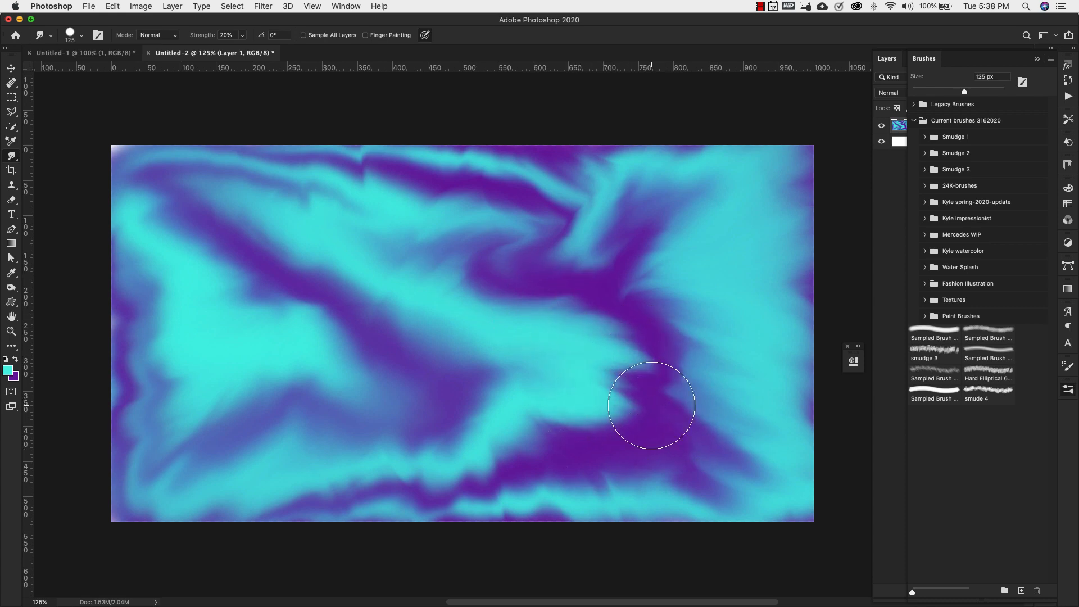
mouse_move(486, 377)
mouse_down()
mouse_move(450, 386)
mouse_move(506, 362)
mouse_move(498, 353)
mouse_move(406, 364)
mouse_move(475, 344)
mouse_move(354, 312)
mouse_move(472, 289)
mouse_move(375, 292)
mouse_move(522, 273)
mouse_move(481, 265)
mouse_move(537, 271)
mouse_move(562, 332)
mouse_up()
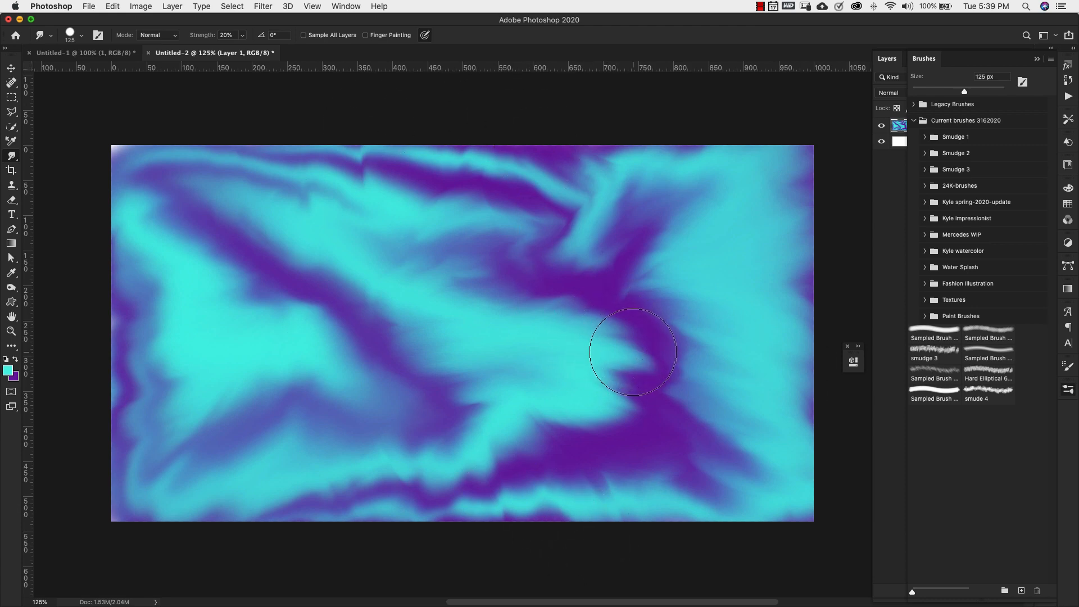
Step: Enlarge the smudge brush to 400 px and pull the colors right of the canvas center down and to the left
key(bracketright)
key(bracketright)
key(bracketright)
key(bracketright)
key(bracketright)
key(bracketright)
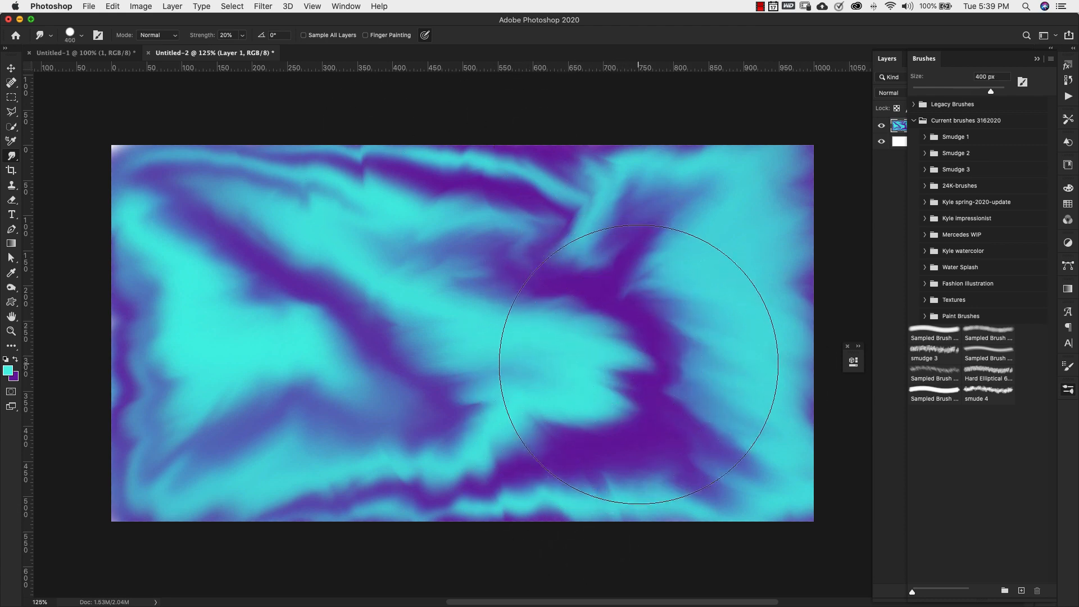
mouse_move(605, 370)
mouse_down()
mouse_move(385, 356)
mouse_move(521, 290)
mouse_move(506, 270)
mouse_move(453, 349)
mouse_move(361, 337)
mouse_move(289, 360)
mouse_move(494, 385)
mouse_move(565, 410)
mouse_up()
Step: Shrink the smudge brush and smear the purple area right of center down toward the lower part of the canvas
key(bracketleft)
key(bracketleft)
key(bracketleft)
key(bracketleft)
key(bracketleft)
key(bracketleft)
mouse_move(594, 301)
mouse_down()
mouse_move(649, 272)
mouse_move(624, 305)
mouse_move(613, 287)
mouse_move(642, 333)
mouse_move(666, 321)
mouse_move(642, 353)
mouse_move(663, 383)
mouse_move(642, 403)
mouse_move(655, 424)
mouse_move(686, 423)
mouse_move(640, 445)
mouse_move(670, 430)
mouse_move(638, 435)
mouse_move(641, 446)
mouse_move(638, 429)
mouse_move(609, 447)
mouse_move(527, 424)
mouse_move(623, 444)
mouse_move(662, 420)
mouse_move(597, 450)
mouse_move(690, 421)
mouse_move(673, 436)
mouse_move(695, 444)
mouse_move(653, 454)
mouse_up()
Step: Set the smudge brush to 80 px and refine the streaks from the upper left toward the upper middle of the canvas
key(bracketleft)
key(bracketleft)
key(bracketleft)
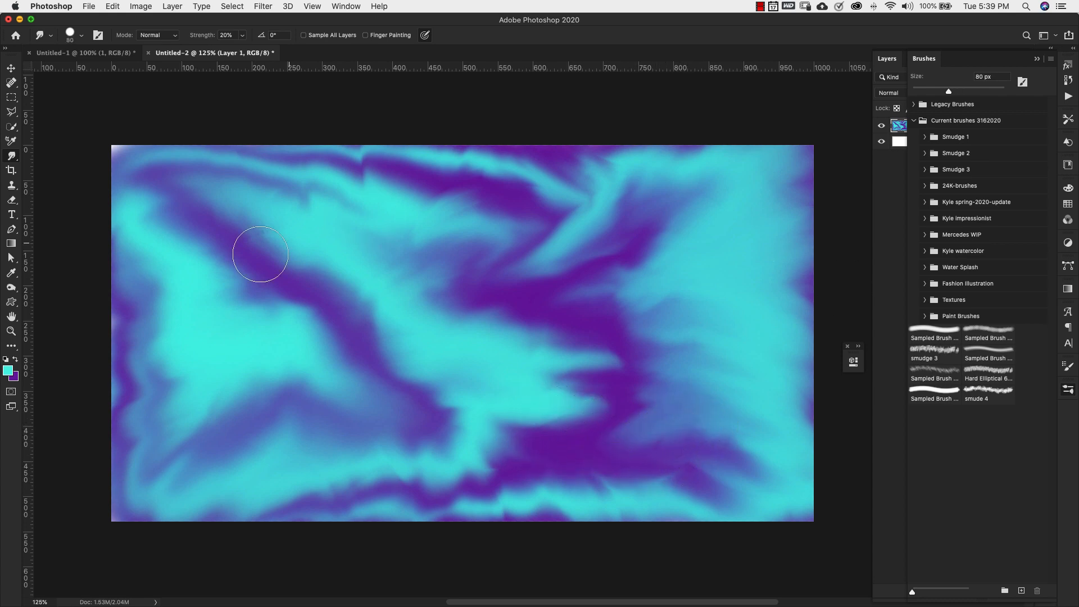
mouse_move(401, 249)
mouse_down()
mouse_move(486, 203)
mouse_move(495, 235)
mouse_move(504, 207)
mouse_move(539, 190)
mouse_up()
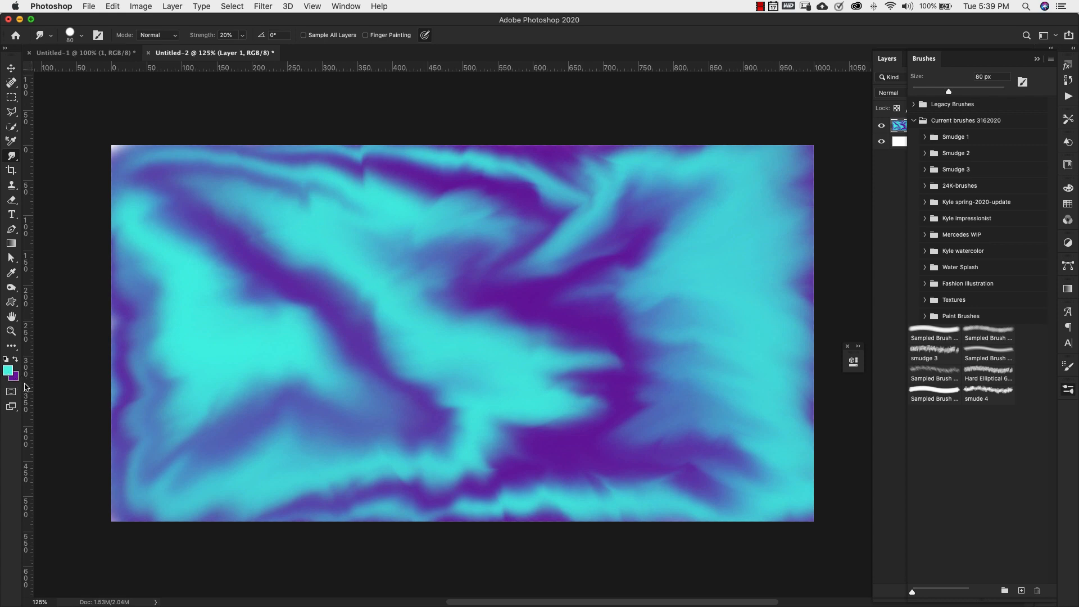
Step: Set the foreground color to orange #fbae4b and finger-paint a dab onto the turquoise area near the canvas center
click(9, 369)
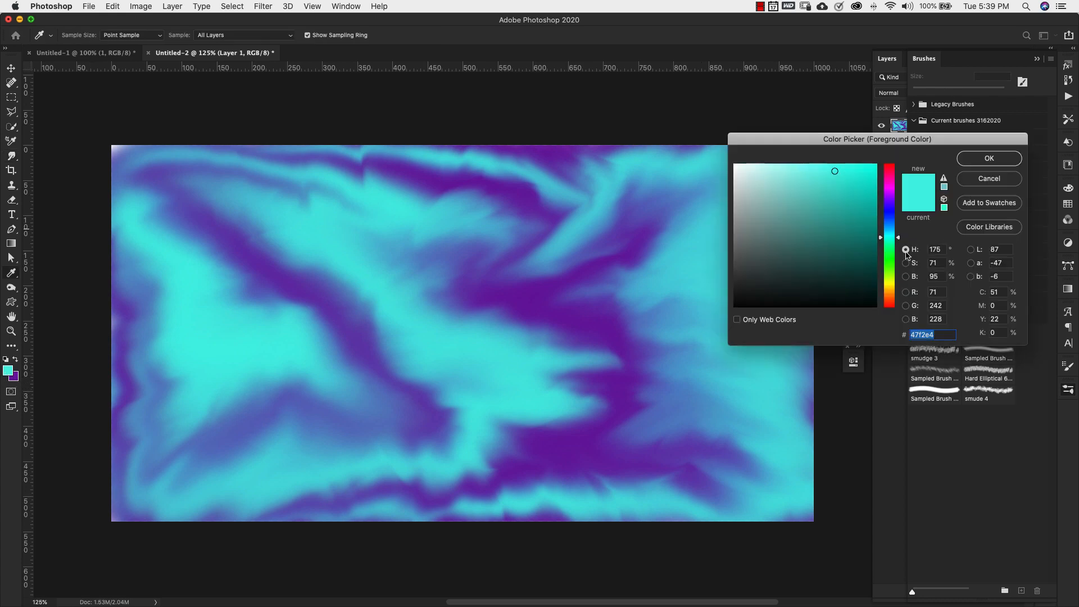
click(885, 293)
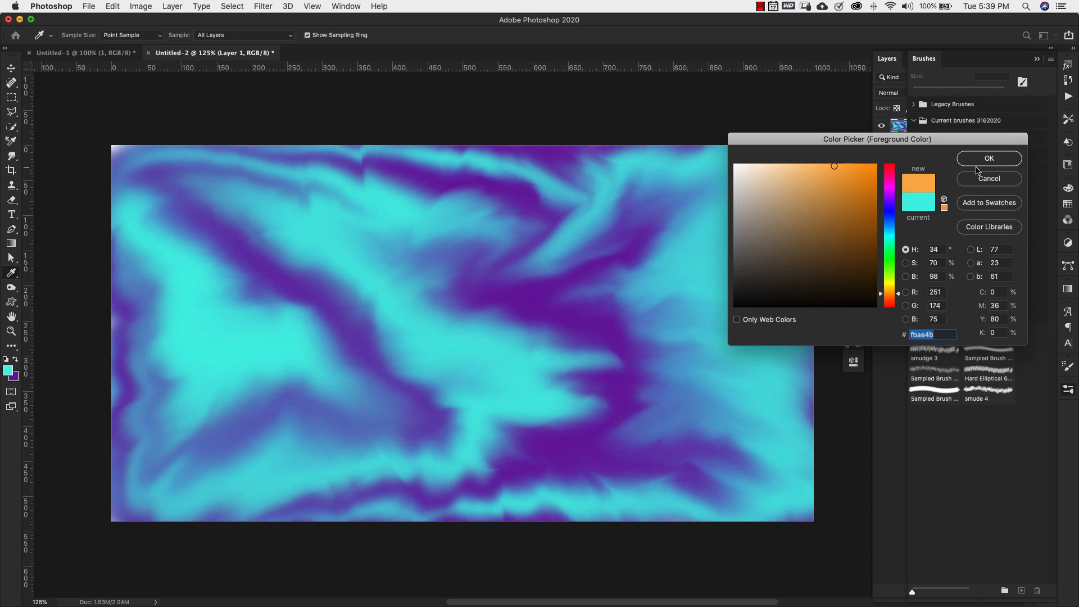
click(977, 160)
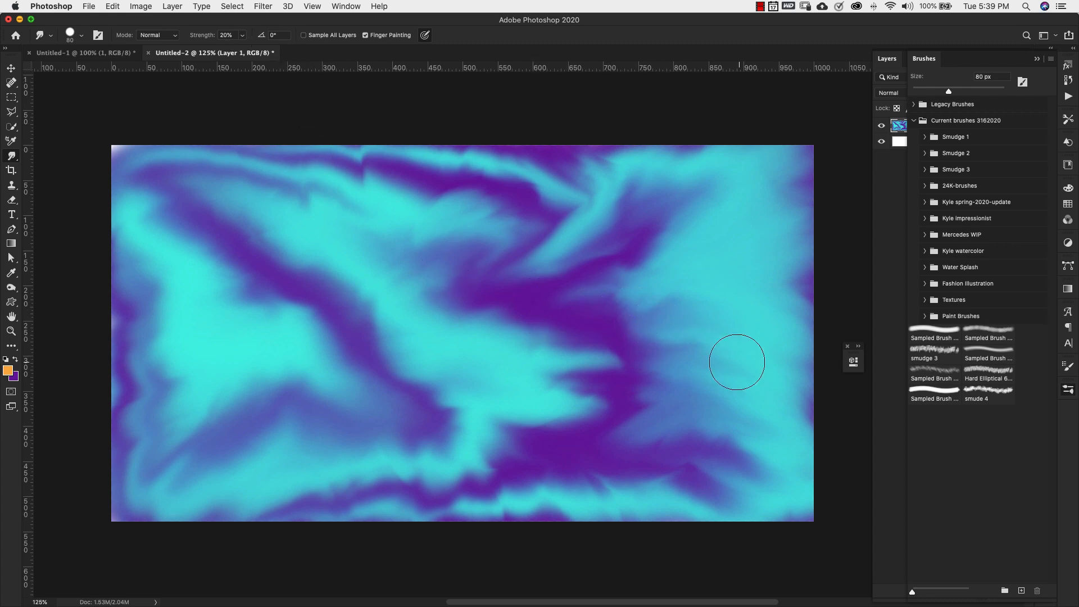
click(497, 373)
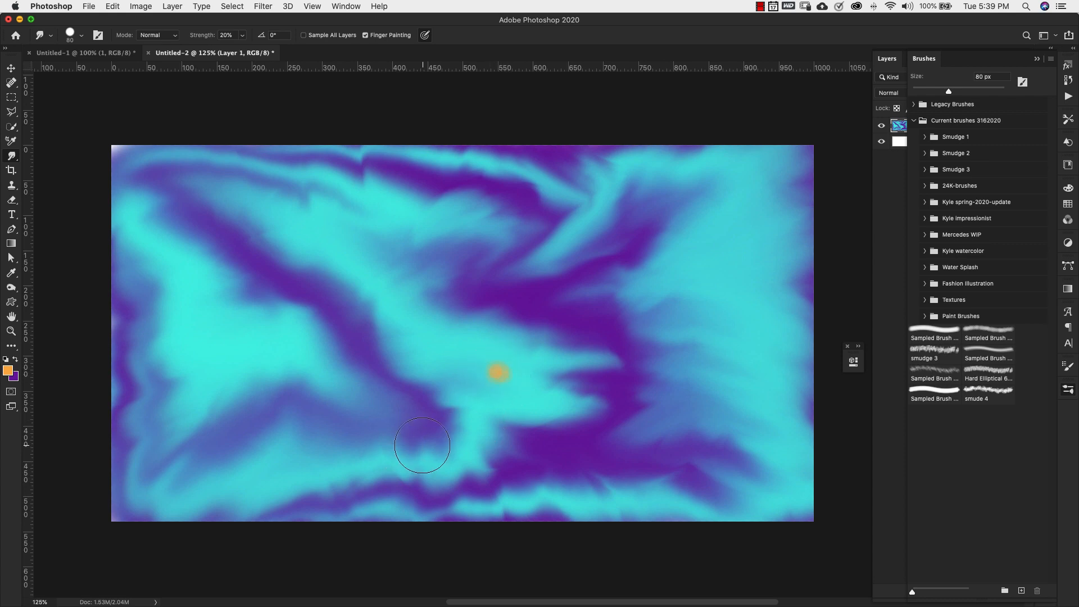
Step: Set the background color to light purple #dcacf8, swap it to the foreground, and finger-paint dabs over and around the orange spot
click(12, 378)
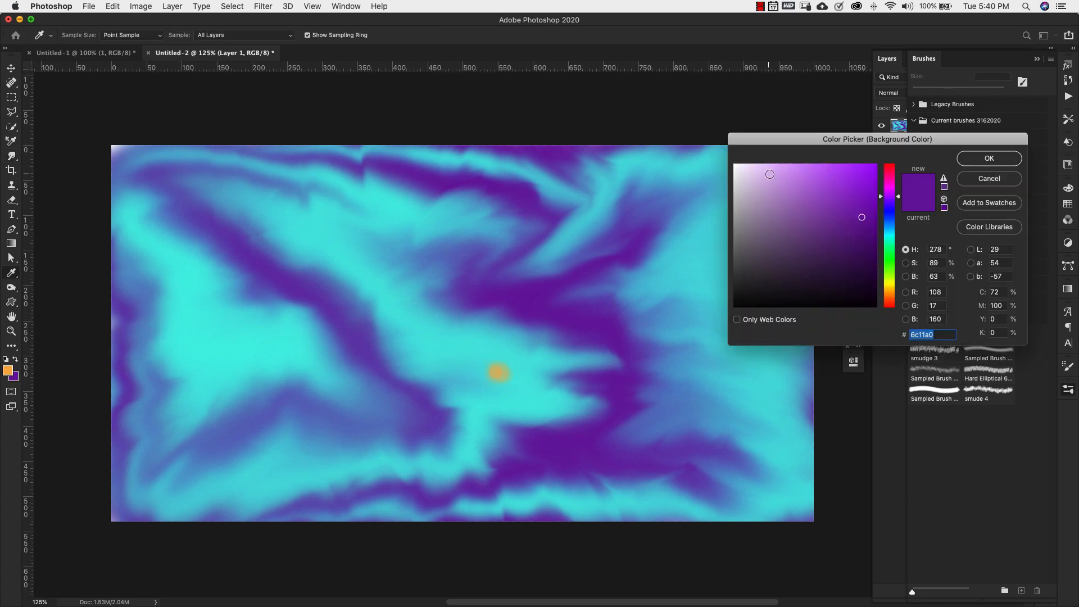
drag(769, 174, 773, 170)
click(970, 162)
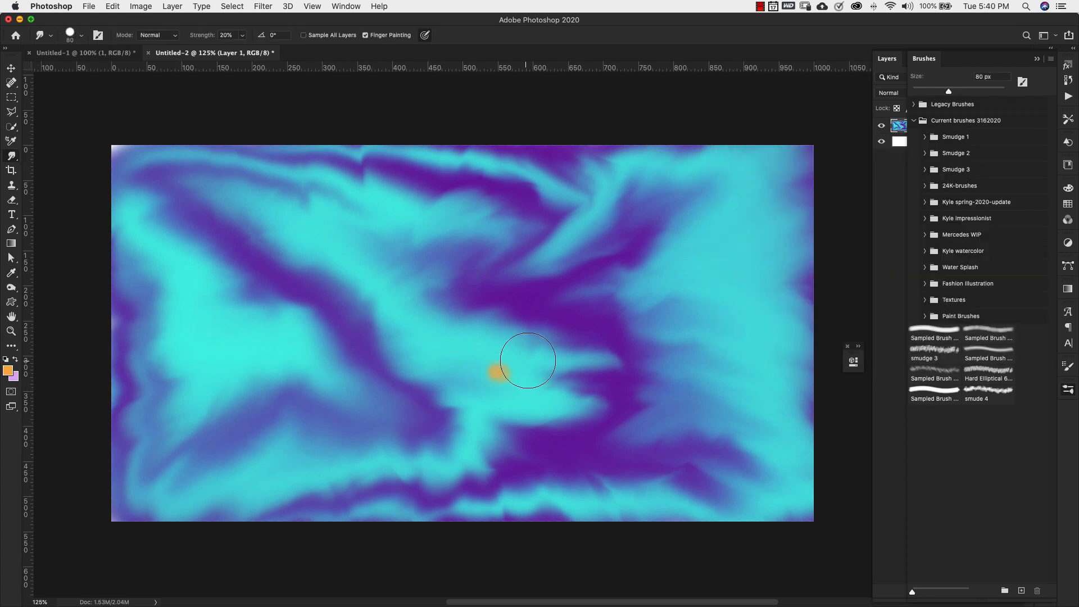
key(x)
click(499, 370)
click(500, 372)
click(485, 357)
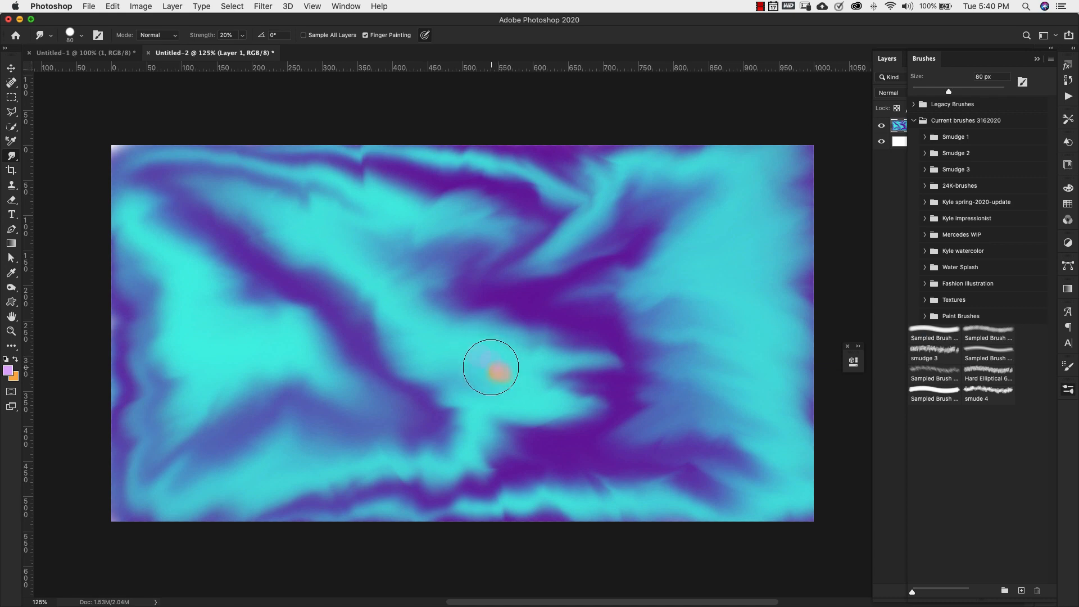
click(489, 382)
click(499, 390)
click(521, 369)
click(511, 359)
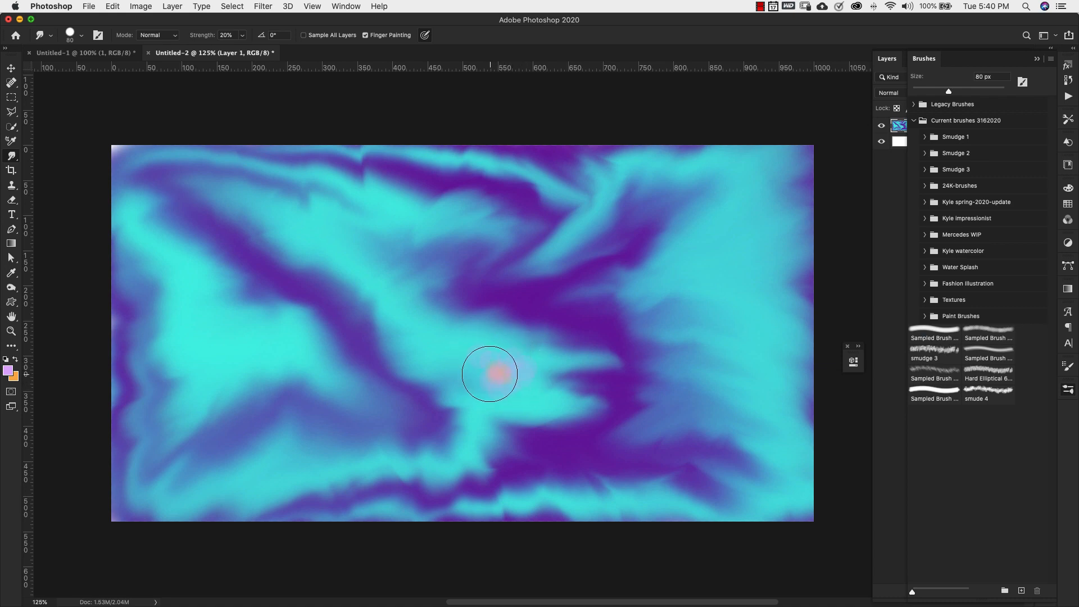
Step: Swap back to orange, dab over the center spot, and smear it into a horizontal streak across the turquoise area
key(x)
click(497, 373)
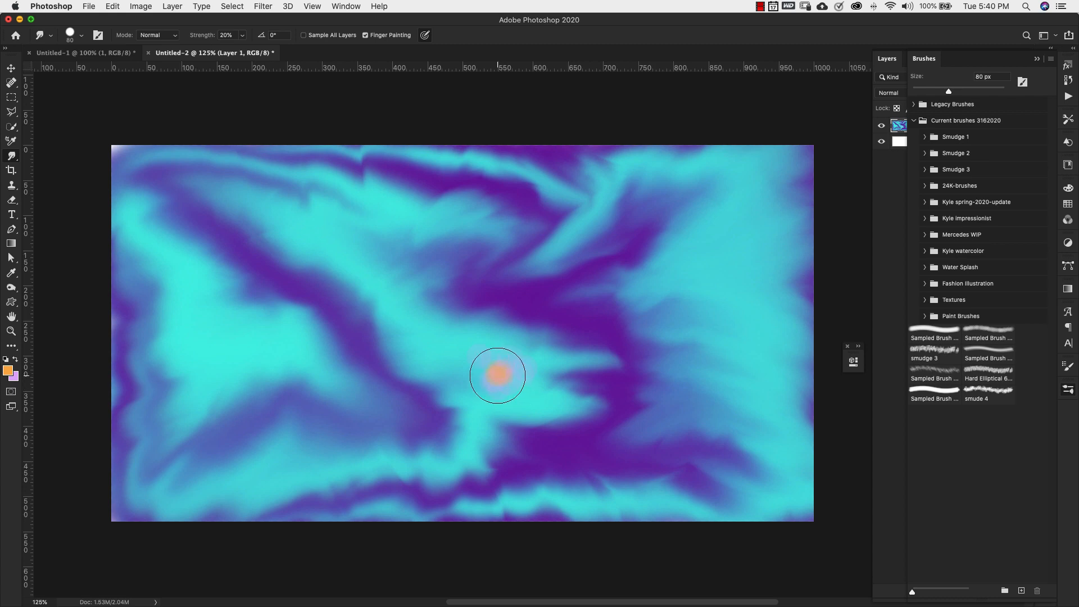
click(498, 374)
mouse_move(498, 373)
mouse_down()
mouse_move(563, 350)
mouse_move(541, 372)
mouse_move(601, 373)
mouse_move(534, 373)
mouse_move(617, 367)
mouse_move(520, 382)
mouse_move(570, 368)
mouse_move(555, 395)
mouse_move(518, 374)
mouse_move(666, 364)
mouse_move(715, 376)
mouse_up()
drag(588, 387, 681, 386)
mouse_move(496, 365)
mouse_down()
mouse_move(395, 328)
mouse_move(488, 357)
mouse_move(494, 383)
mouse_move(562, 369)
mouse_move(595, 375)
mouse_move(409, 337)
mouse_move(550, 343)
mouse_move(607, 373)
mouse_move(549, 378)
mouse_move(520, 360)
mouse_up()
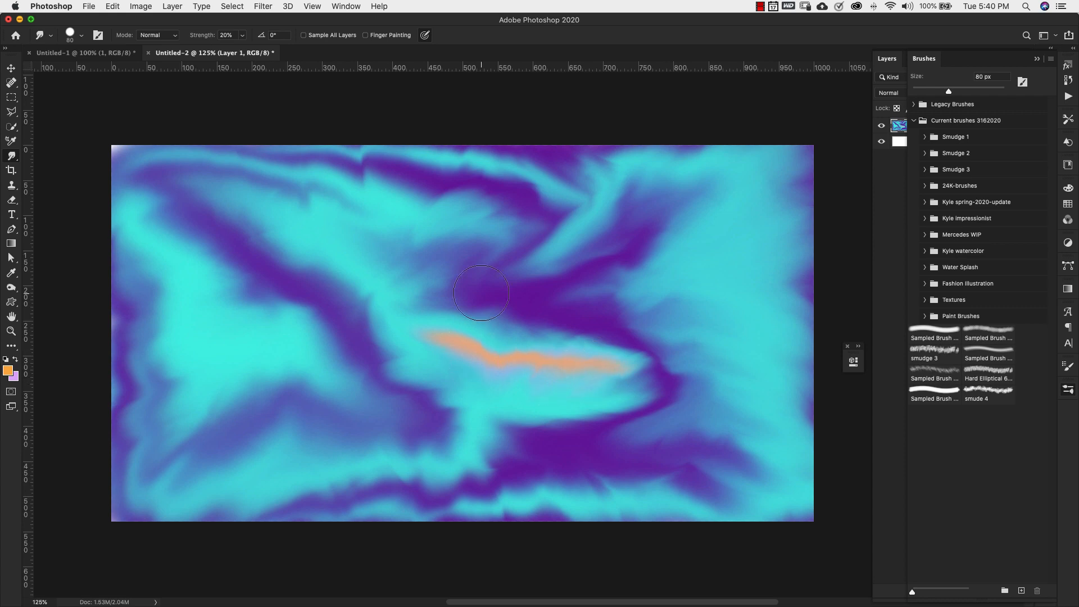
Step: Set the foreground color to brown #995c0d and finger-paint several dabs onto the middle of the orange streak
click(7, 371)
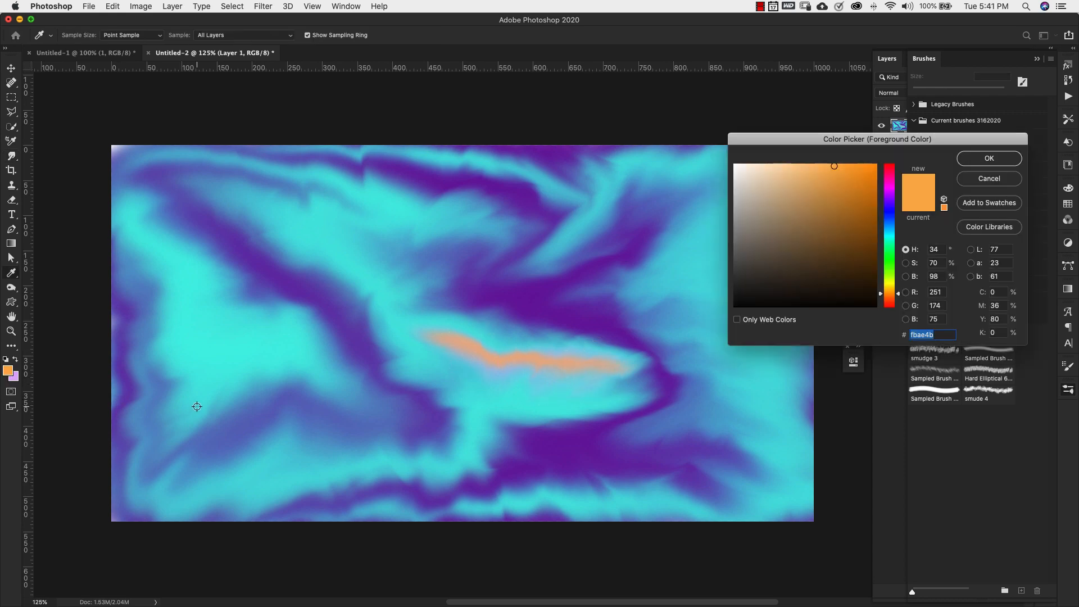
click(864, 221)
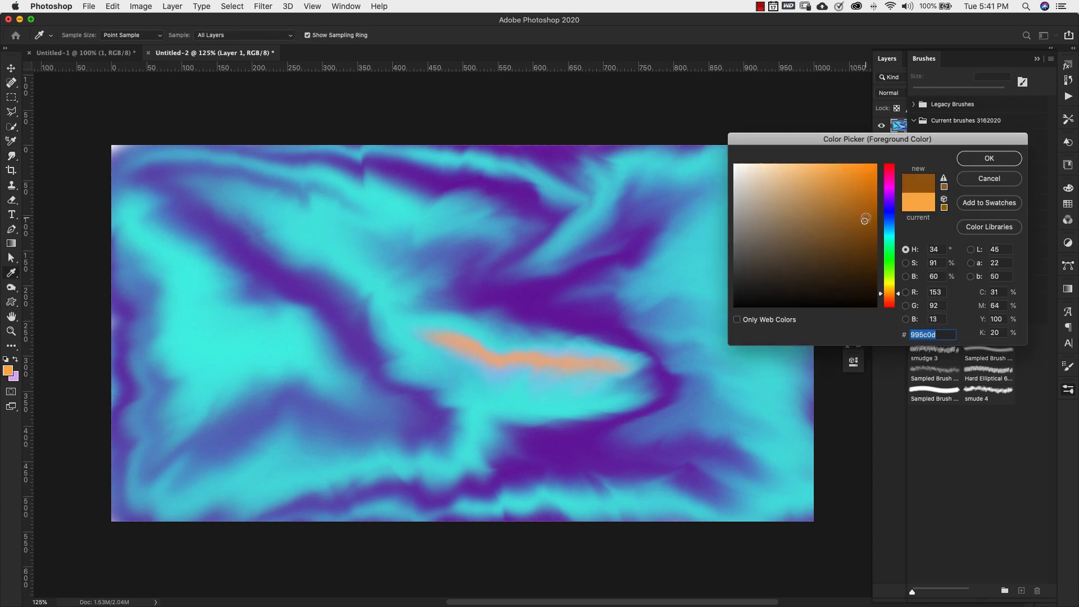
click(978, 160)
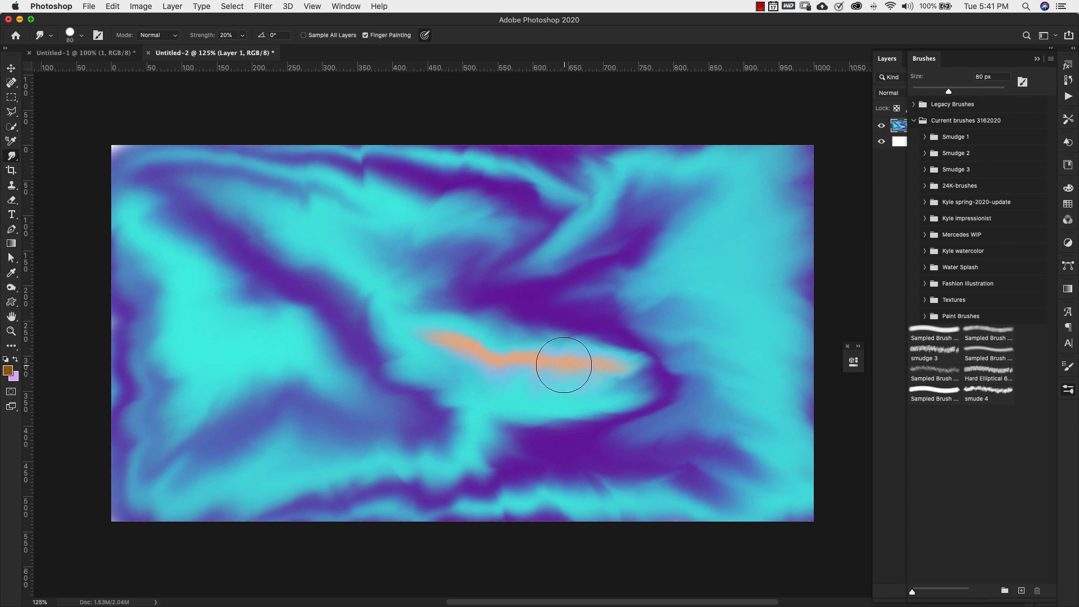
click(564, 364)
click(553, 358)
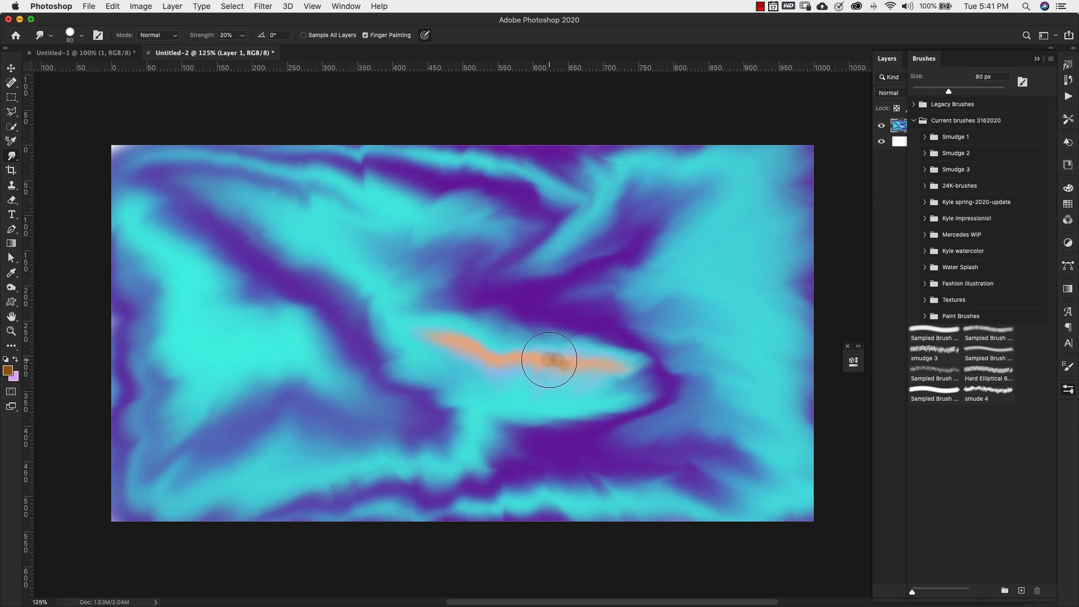
click(548, 360)
click(552, 360)
Step: Smear the brown along the orange streak, enlarge the smudge brush to 300 px, and pull the streak toward the upper left
mouse_move(554, 359)
mouse_down()
mouse_move(444, 320)
mouse_move(412, 331)
mouse_move(405, 309)
mouse_move(469, 346)
mouse_move(689, 395)
mouse_move(558, 367)
mouse_move(569, 368)
mouse_move(420, 285)
mouse_up()
key(bracketright)
key(bracketright)
key(bracketright)
key(bracketright)
key(bracketright)
key(bracketright)
key(bracketright)
key(bracketright)
mouse_move(402, 330)
mouse_down()
mouse_move(229, 227)
mouse_move(274, 168)
mouse_up()
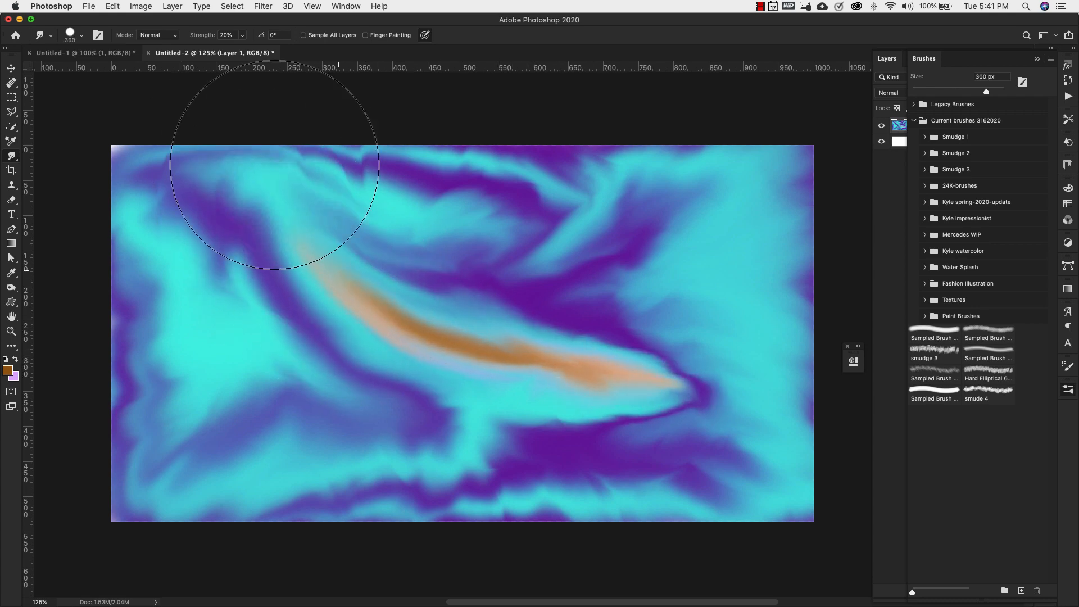
Step: Spread the brown streak and the surrounding purple and turquoise outward across the canvas with broad 300 px smudge strokes
drag(437, 251, 337, 174)
mouse_move(533, 136)
mouse_down()
mouse_move(706, 236)
mouse_move(754, 247)
mouse_move(694, 404)
mouse_move(349, 413)
mouse_move(211, 337)
mouse_move(181, 241)
mouse_move(145, 398)
mouse_move(115, 393)
mouse_up()
mouse_move(457, 284)
mouse_down()
mouse_move(475, 263)
mouse_move(605, 252)
mouse_move(702, 283)
mouse_move(804, 286)
mouse_up()
Step: Reduce the smudge brush to 80 px and feather the streak edges and the purple and turquoise border along the lower canvas
key(bracketleft)
key(bracketleft)
key(bracketleft)
key(bracketleft)
key(bracketleft)
key(bracketleft)
key(bracketleft)
key(bracketleft)
mouse_move(600, 298)
mouse_down()
mouse_move(645, 328)
mouse_move(440, 350)
mouse_move(447, 258)
mouse_move(459, 271)
mouse_move(386, 322)
mouse_move(488, 318)
mouse_move(483, 381)
mouse_move(534, 358)
mouse_move(639, 354)
mouse_move(686, 310)
mouse_move(740, 310)
mouse_up()
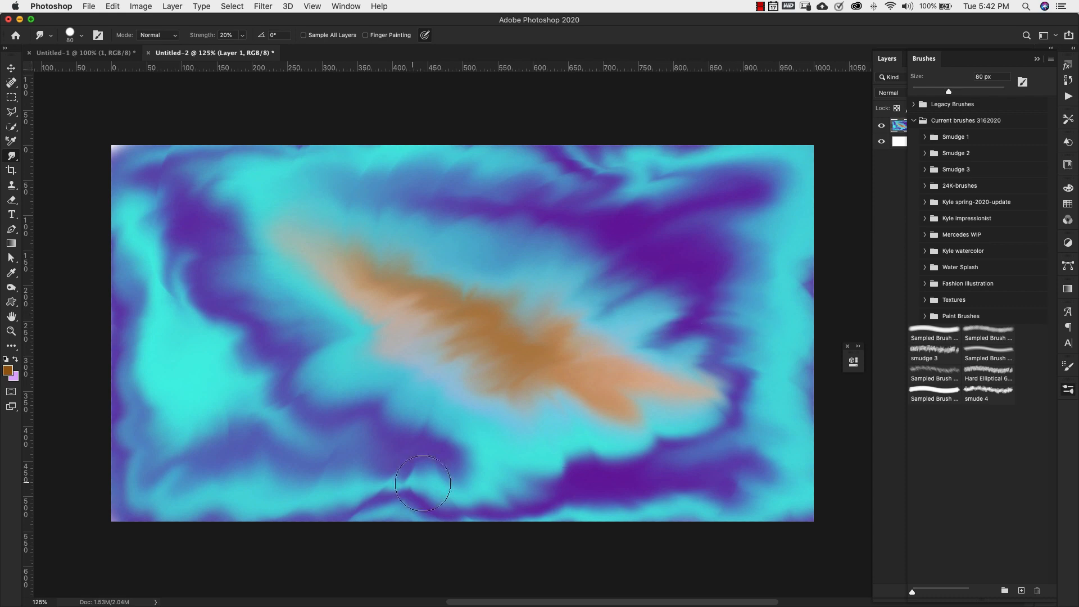
mouse_move(570, 458)
mouse_down()
mouse_move(721, 464)
mouse_move(684, 445)
mouse_move(741, 481)
mouse_move(801, 443)
mouse_move(746, 485)
mouse_move(599, 499)
mouse_move(541, 444)
mouse_move(500, 486)
mouse_move(357, 507)
mouse_move(422, 468)
mouse_move(372, 496)
mouse_move(344, 454)
mouse_move(390, 512)
mouse_move(523, 525)
mouse_up()
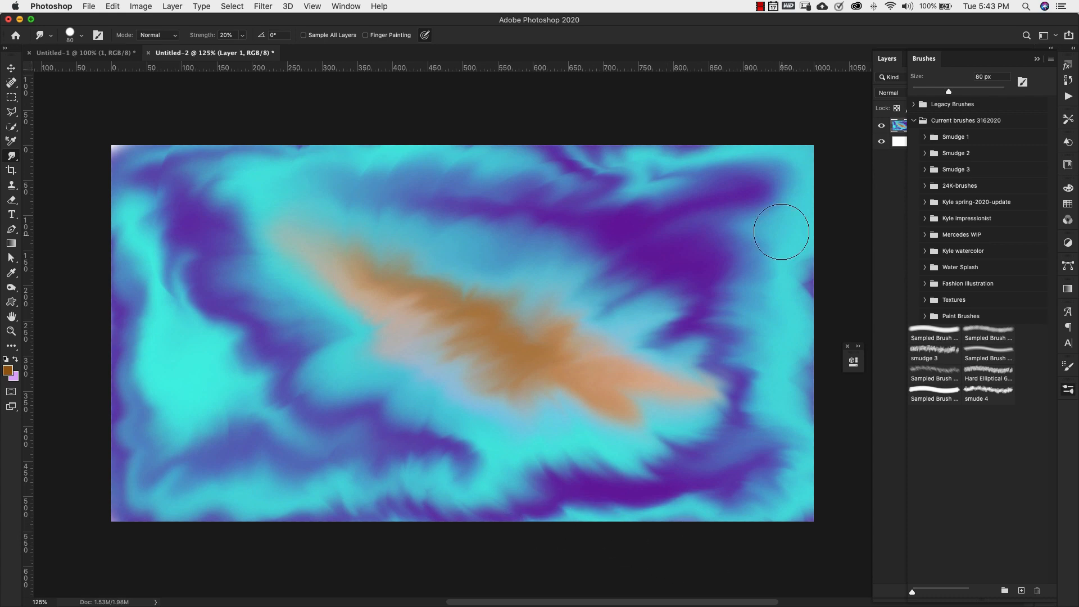
Step: Smudge the purple area at the upper right, reduce the brush to 50 and then 35 px, and refine the outer color edges
mouse_move(782, 229)
mouse_down()
mouse_move(661, 228)
mouse_move(580, 195)
mouse_move(531, 155)
mouse_move(508, 159)
mouse_up()
key(bracketleft)
key(bracketleft)
key(bracketleft)
key(bracketleft)
key(bracketleft)
key(bracketleft)
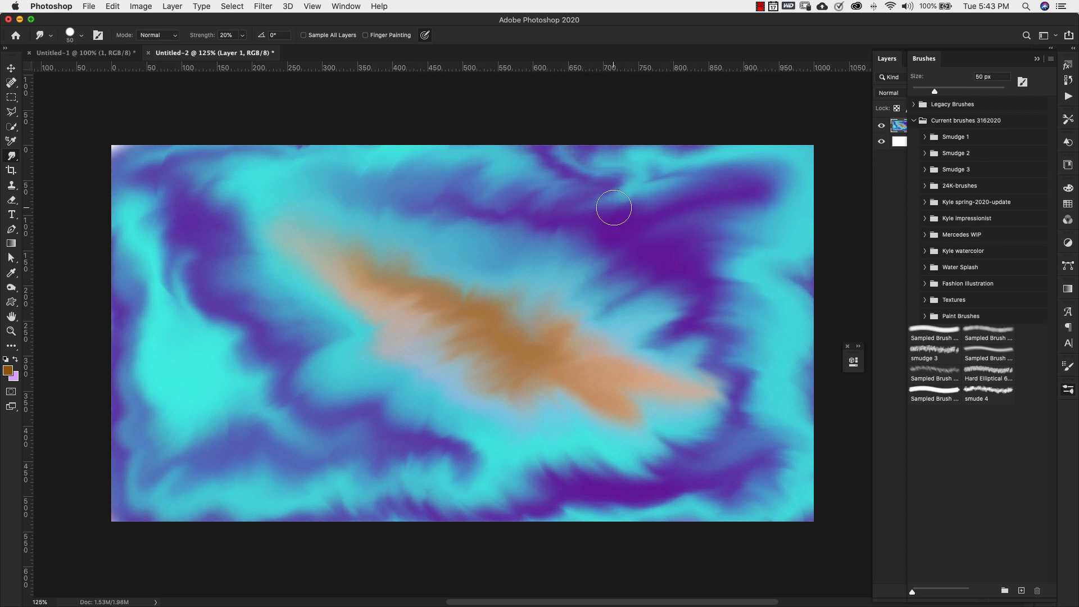
drag(629, 198, 610, 258)
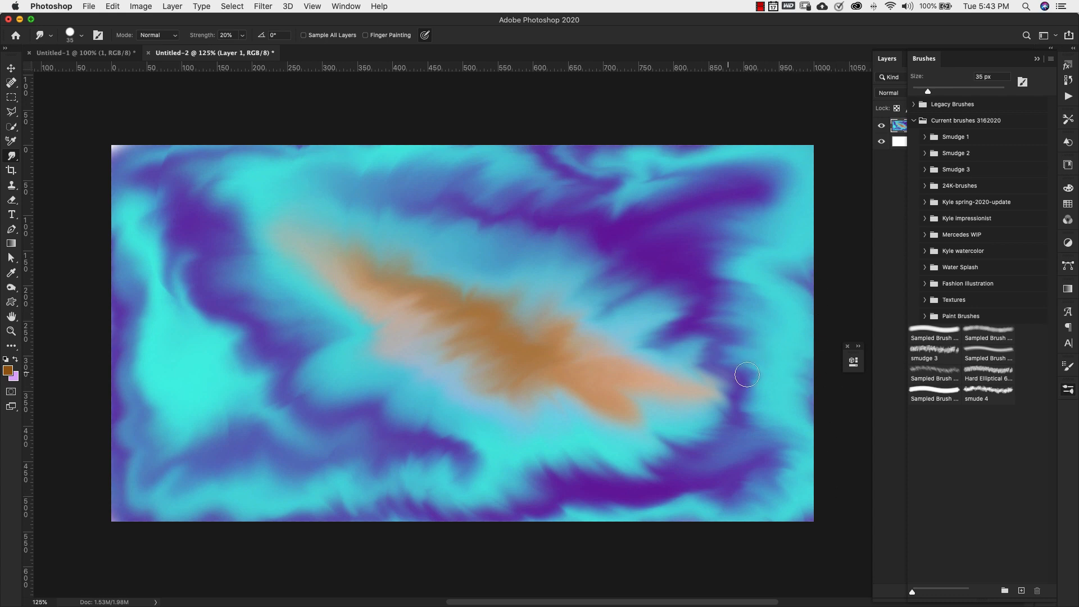
drag(364, 492, 658, 523)
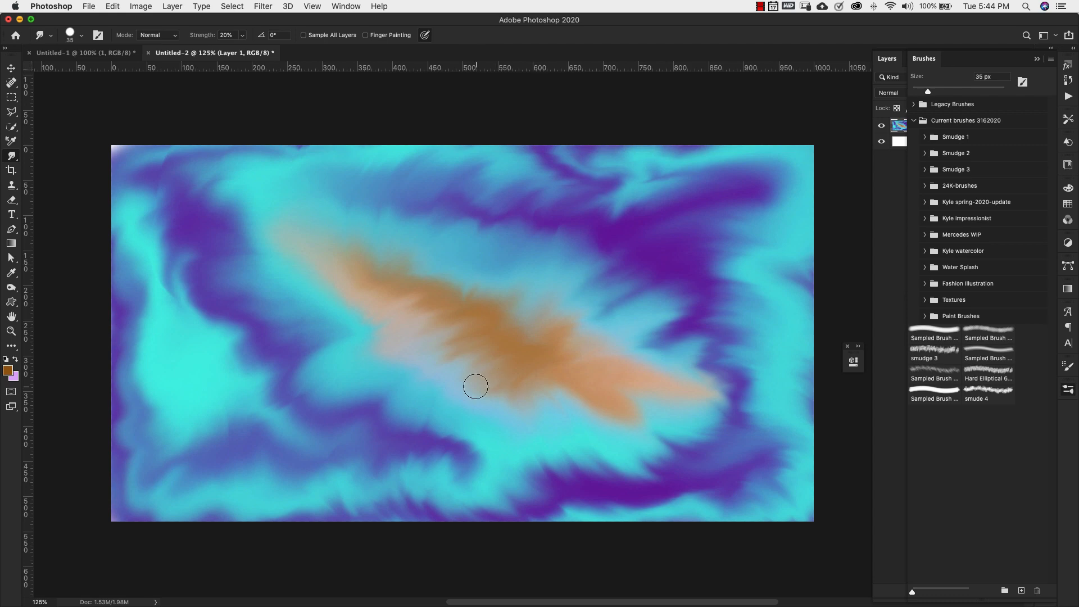
mouse_move(748, 376)
mouse_down()
mouse_move(790, 466)
mouse_move(809, 453)
mouse_up()
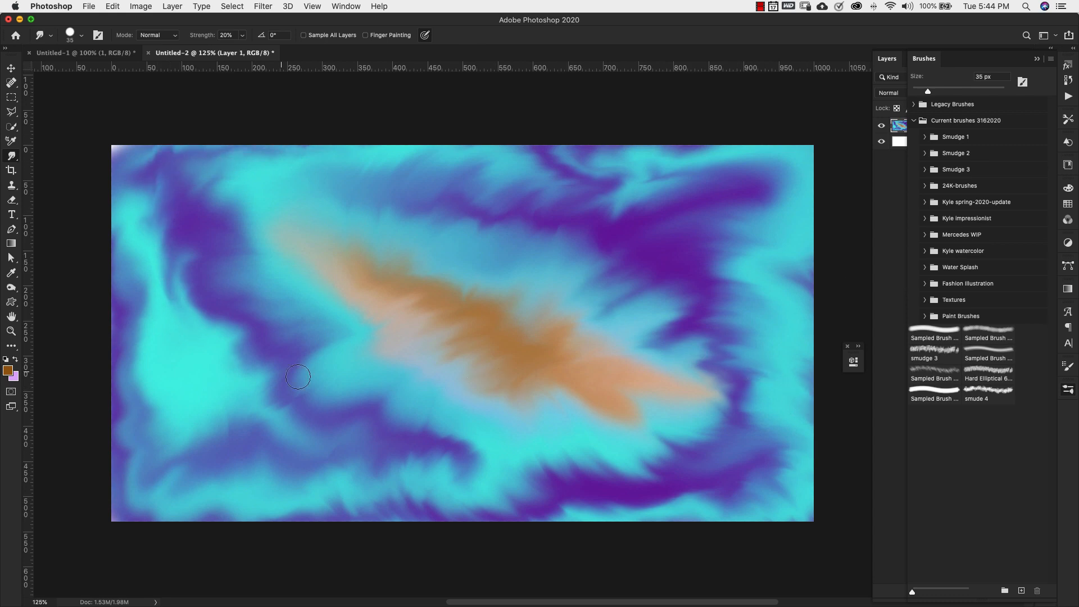
Step: Add a new empty layer above Layer 1 and hide Layer 1
click(1037, 59)
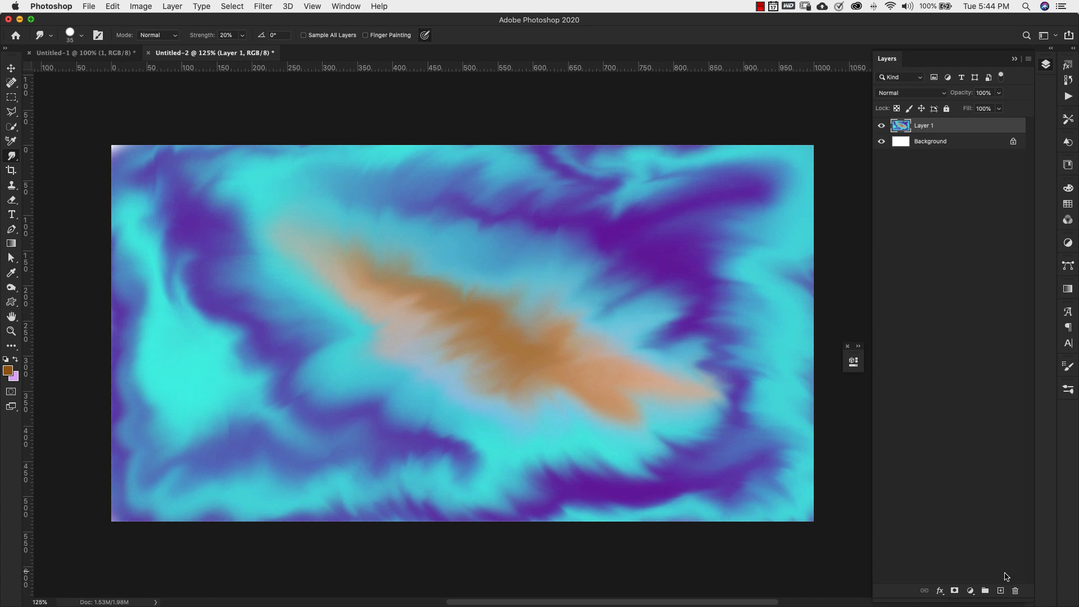
click(1001, 591)
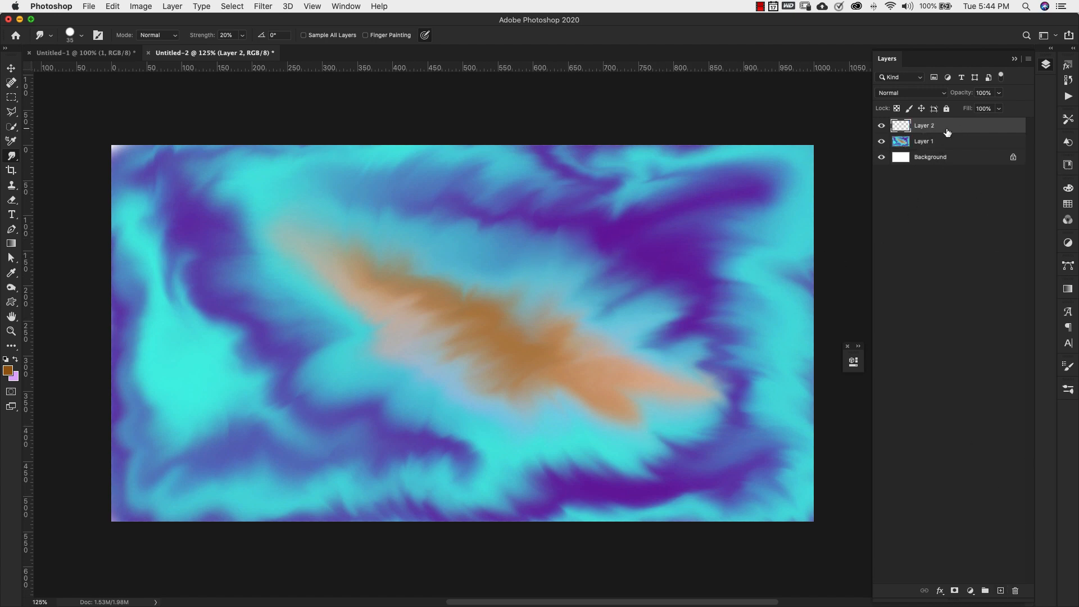
click(881, 142)
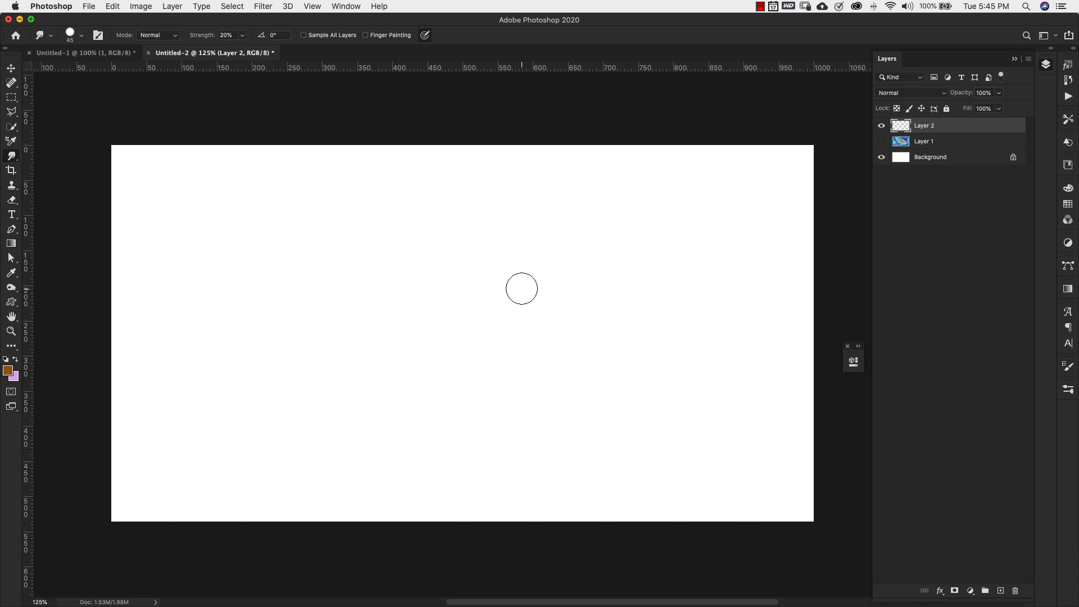
Step: Set the smudge brush size to 250 px for painting on the empty layer
key(bracketright)
key(bracketright)
key(bracketright)
key(bracketright)
key(bracketright)
key(bracketright)
key(bracketright)
key(bracketright)
key(bracketright)
key(bracketright)
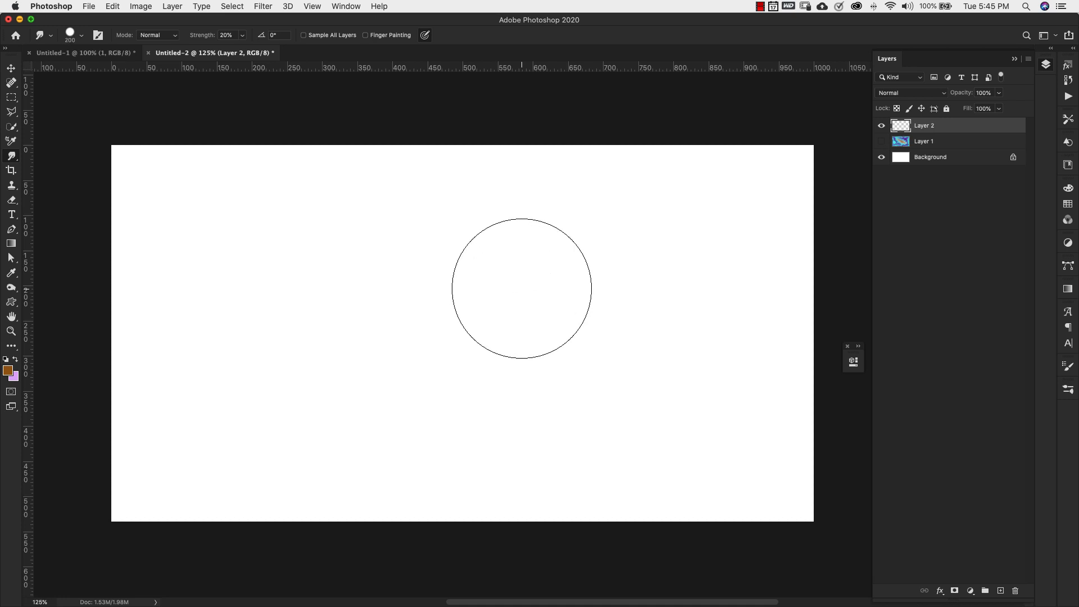
key(bracketright)
key(bracketright)
key(bracketright)
key(bracketright)
key(bracketleft)
key(bracketleft)
key(bracketleft)
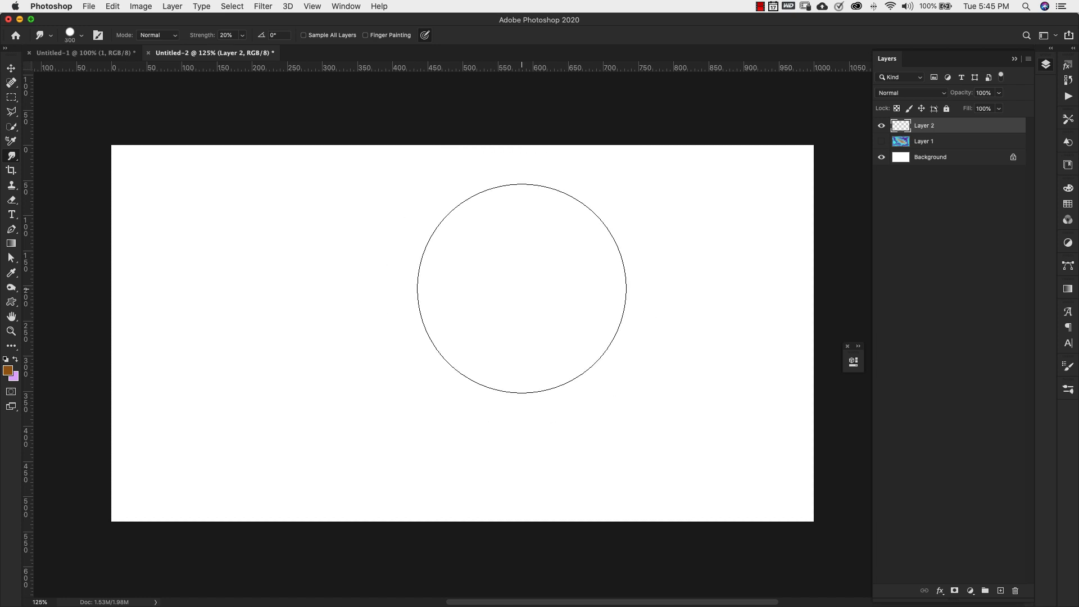
Step: Set the foreground color to a dark teal and the background color to dark purple #681b95
click(7, 371)
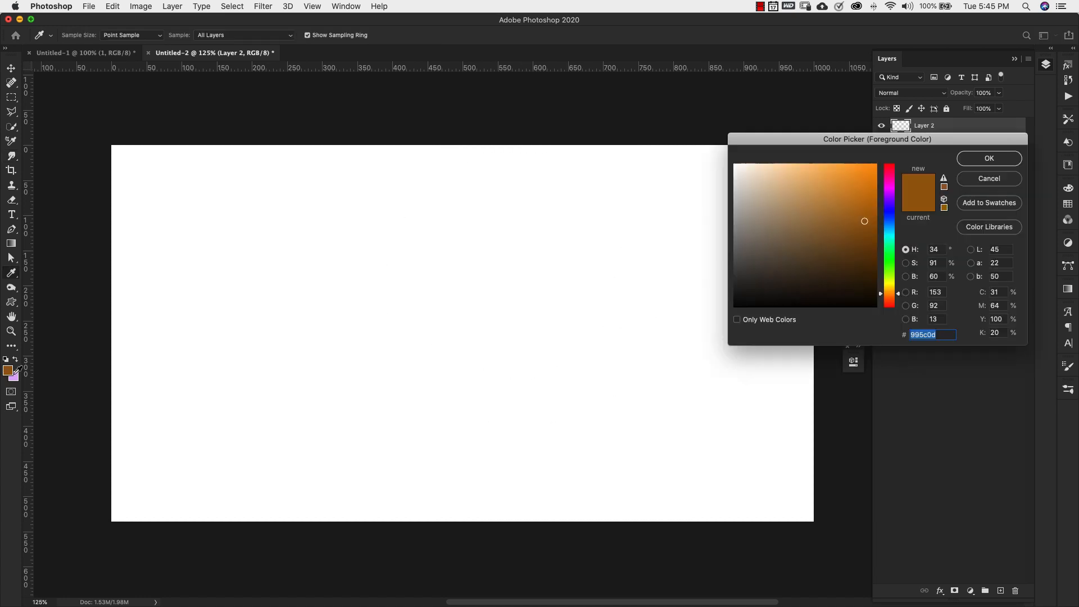
click(888, 236)
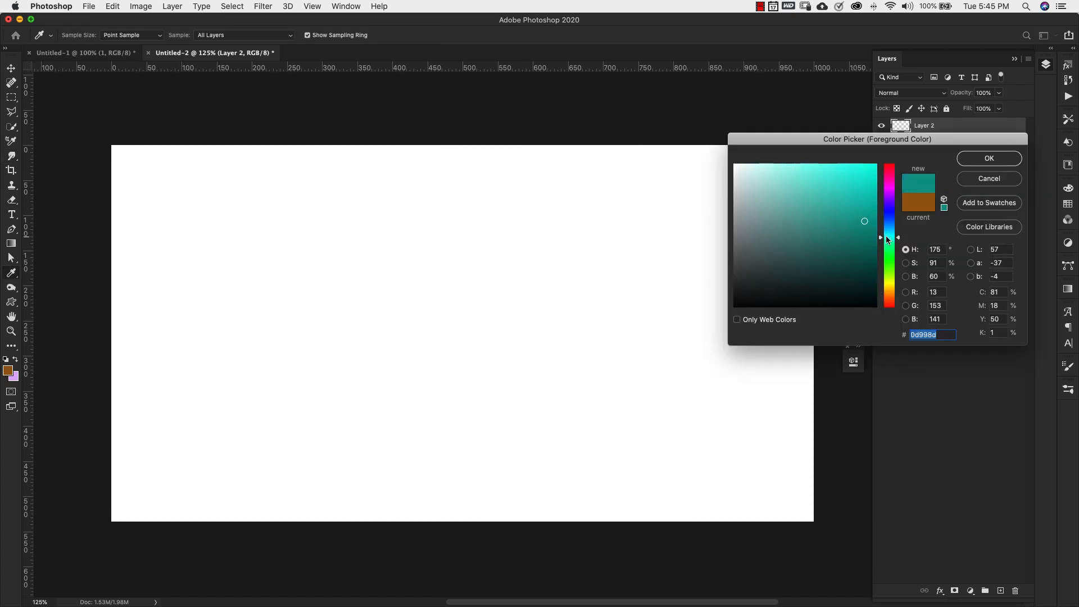
click(854, 243)
click(839, 230)
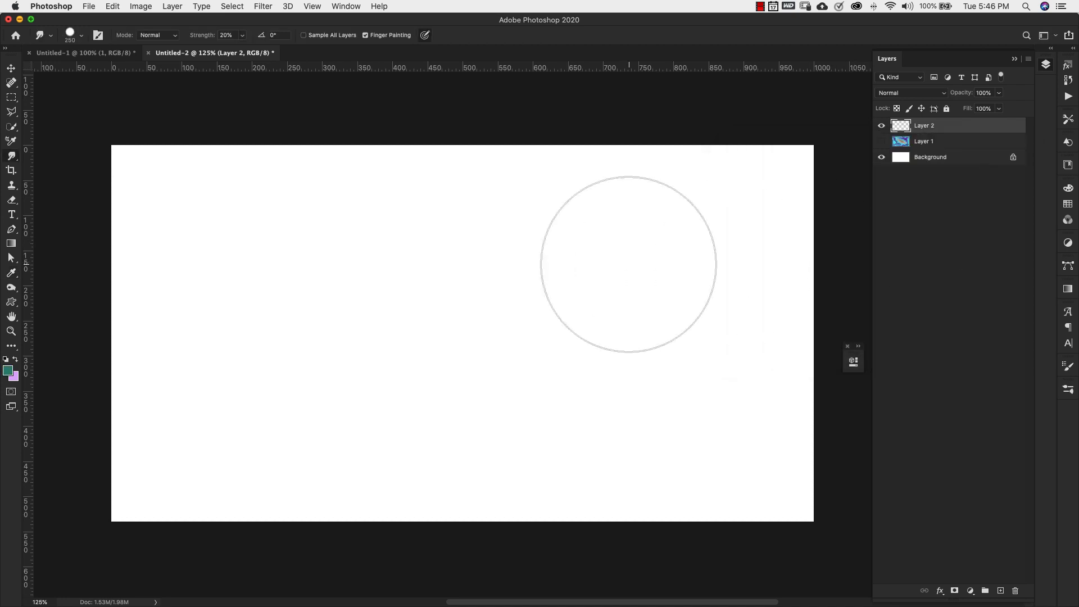
click(12, 377)
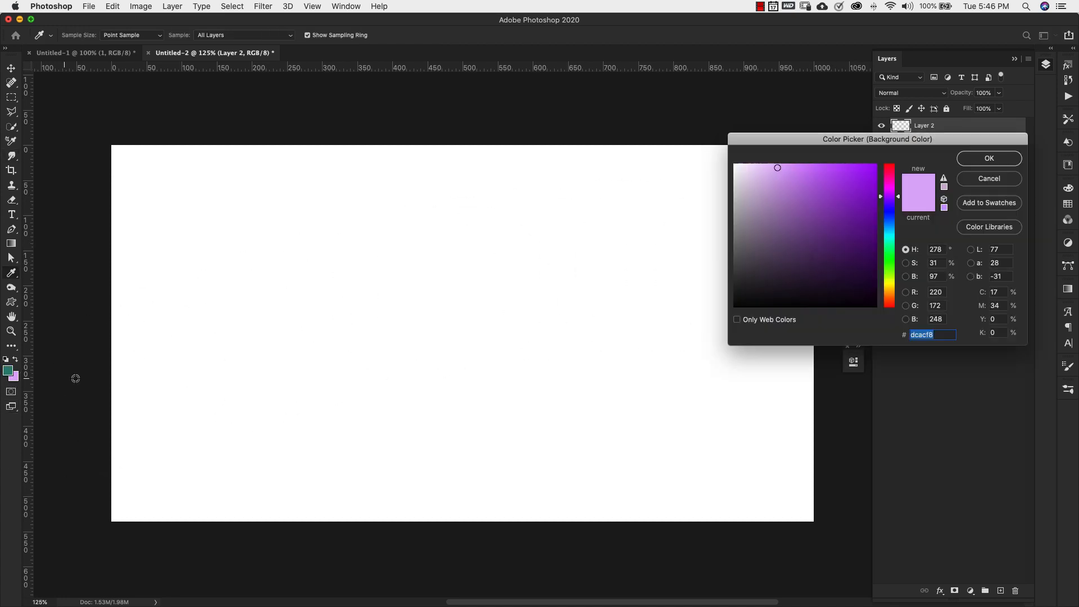
click(857, 183)
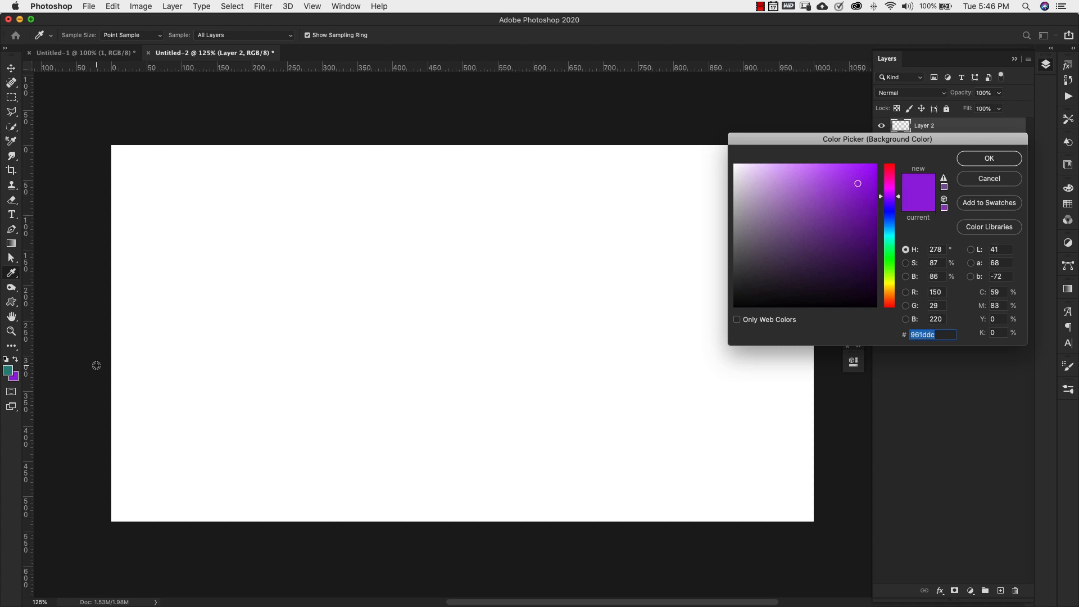
click(851, 223)
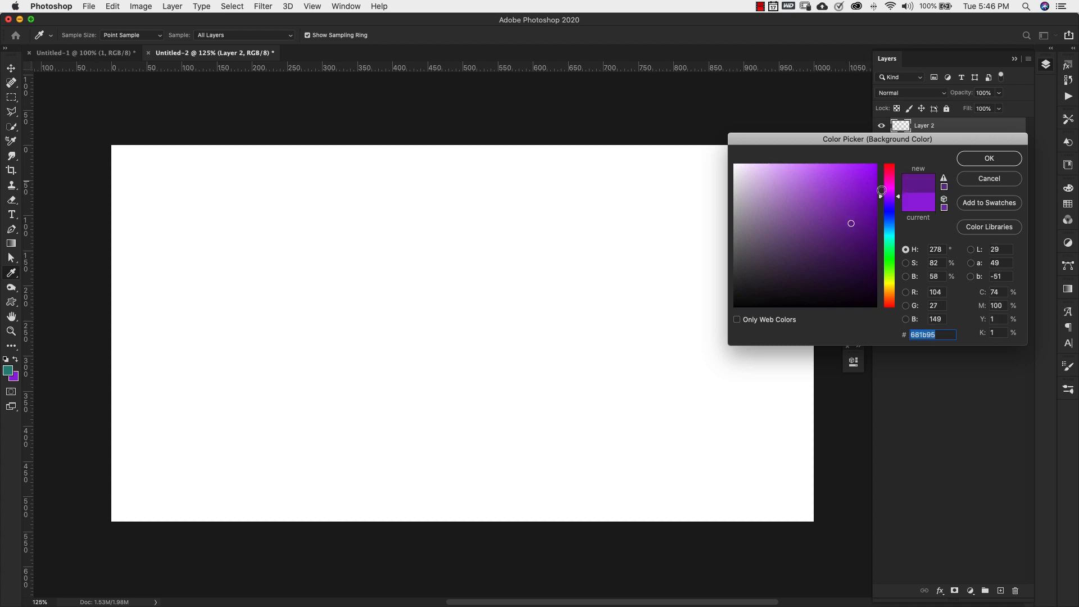
click(988, 160)
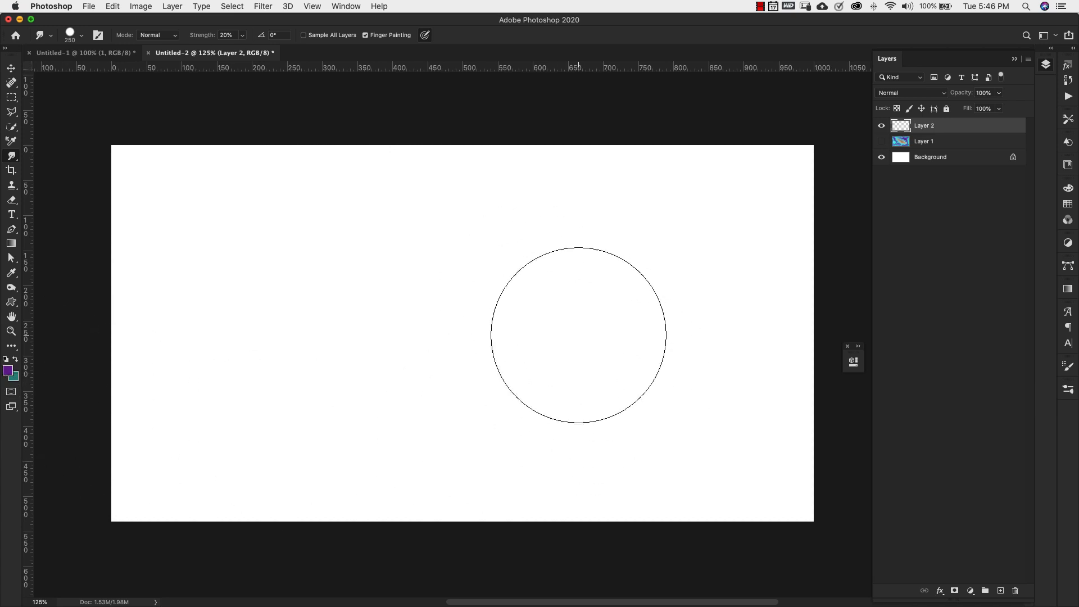
Step: Finger-paint a large purple burst with strokes radiating from the canvas center, and reduce the smudge brush to 150 px
mouse_move(454, 317)
mouse_down()
mouse_move(500, 298)
mouse_move(523, 313)
mouse_move(515, 331)
mouse_move(509, 289)
mouse_move(473, 271)
mouse_move(429, 272)
mouse_move(439, 350)
mouse_move(488, 319)
mouse_move(476, 323)
mouse_move(473, 302)
mouse_move(472, 311)
mouse_move(556, 313)
mouse_move(525, 323)
mouse_move(590, 337)
mouse_move(527, 337)
mouse_move(683, 354)
mouse_move(537, 333)
mouse_move(731, 400)
mouse_move(536, 337)
mouse_move(696, 432)
mouse_move(676, 373)
mouse_move(487, 337)
mouse_move(552, 272)
mouse_move(653, 274)
mouse_move(712, 305)
mouse_move(695, 358)
mouse_move(818, 390)
mouse_move(802, 407)
mouse_move(700, 409)
mouse_move(707, 434)
mouse_move(799, 509)
mouse_move(690, 442)
mouse_move(663, 512)
mouse_move(569, 495)
mouse_move(527, 398)
mouse_move(655, 471)
mouse_move(575, 387)
mouse_move(662, 404)
mouse_move(484, 329)
mouse_move(484, 433)
mouse_move(471, 345)
mouse_move(316, 437)
mouse_move(547, 319)
mouse_move(554, 328)
mouse_move(557, 298)
mouse_move(759, 255)
mouse_move(651, 281)
mouse_move(782, 226)
mouse_move(700, 266)
mouse_move(713, 302)
mouse_move(667, 305)
mouse_move(631, 231)
mouse_move(453, 251)
mouse_move(462, 178)
mouse_move(532, 178)
mouse_move(662, 105)
mouse_move(326, 230)
mouse_move(293, 181)
mouse_move(475, 231)
mouse_move(378, 291)
mouse_move(359, 325)
mouse_move(275, 393)
mouse_move(415, 385)
mouse_move(264, 445)
mouse_move(472, 369)
mouse_move(386, 474)
mouse_move(501, 464)
mouse_up()
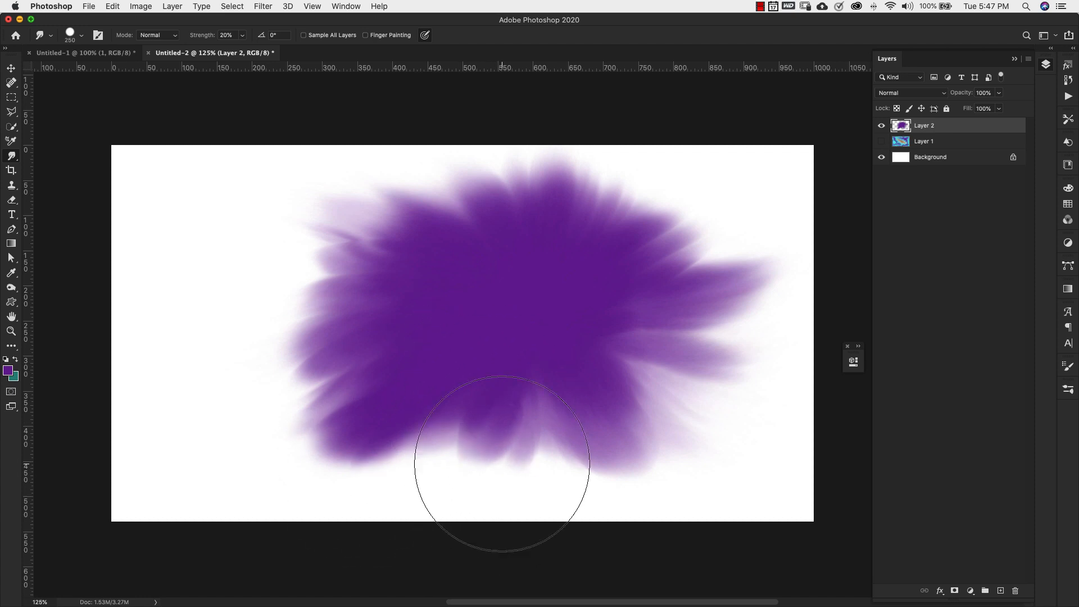
key(bracketleft)
key(bracketleft)
key(bracketleft)
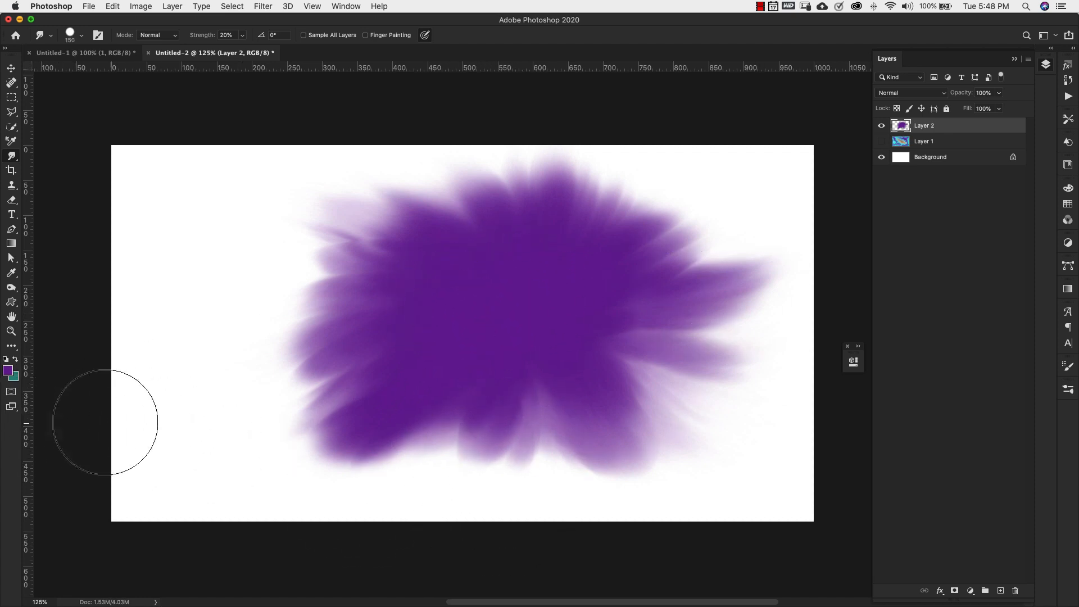
Step: Swap the foreground and background colors and brighten the teal foreground to a vivid turquoise
key(x)
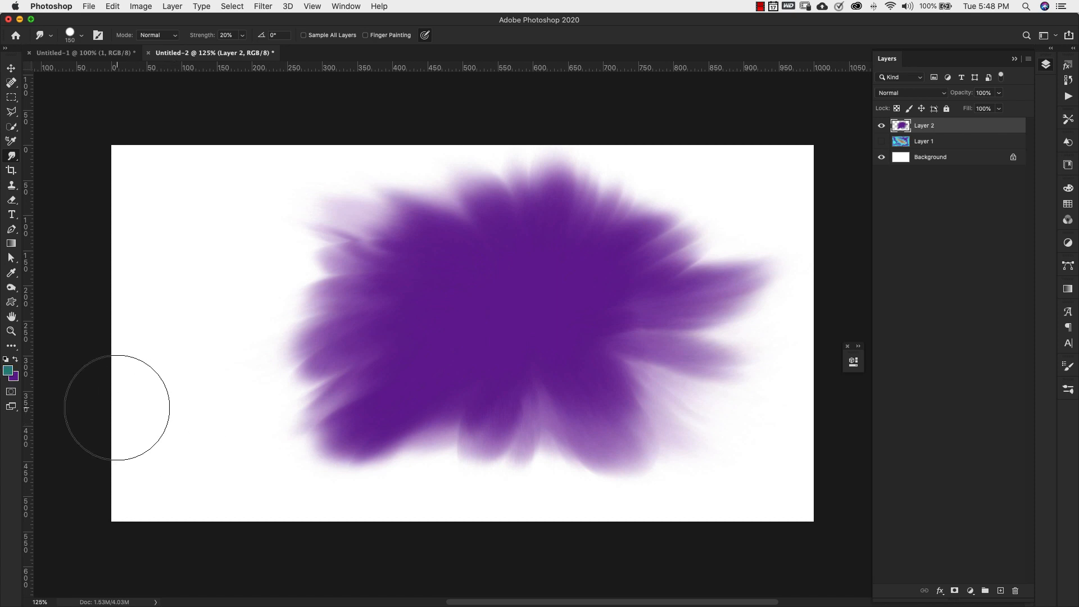
click(7, 371)
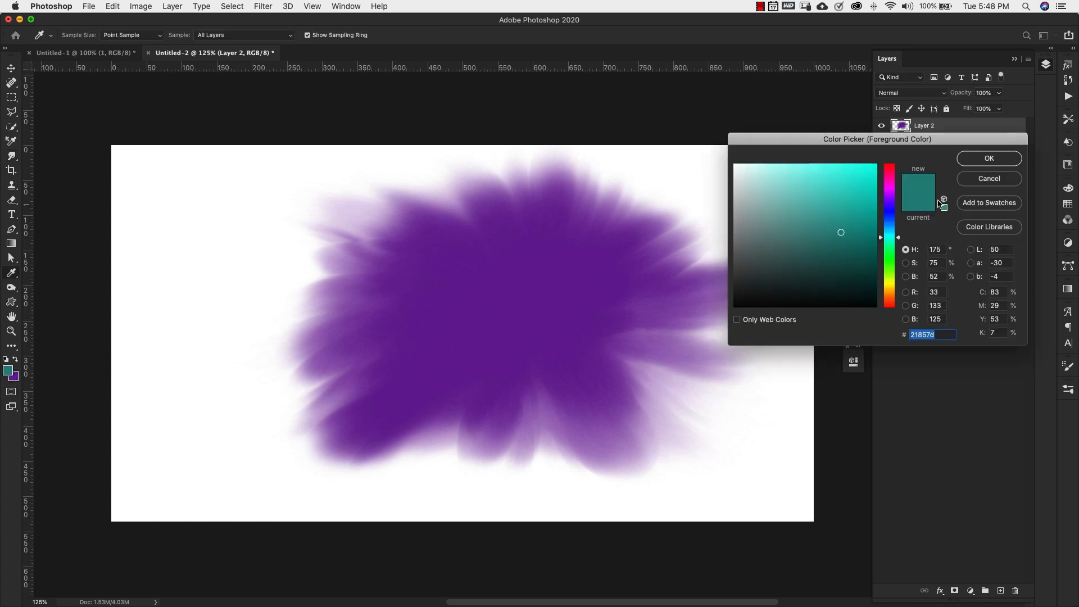
click(832, 171)
click(973, 162)
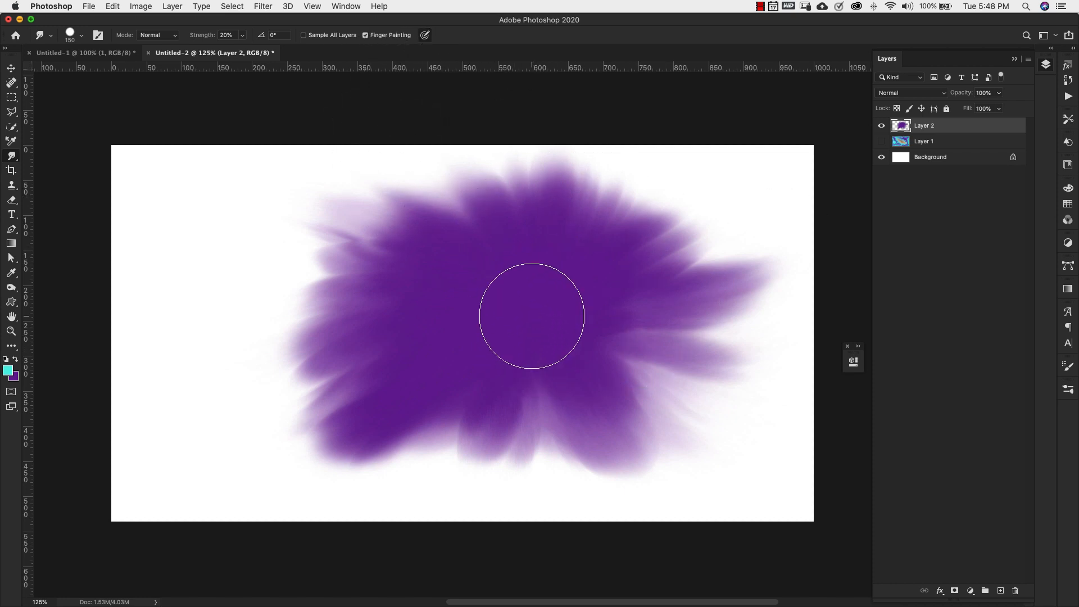
Step: Reduce the smudge brush to 70 px and set the foreground color to orange #f1a348
key(bracketleft)
key(bracketleft)
key(bracketleft)
key(bracketleft)
key(bracketleft)
click(7, 371)
click(891, 295)
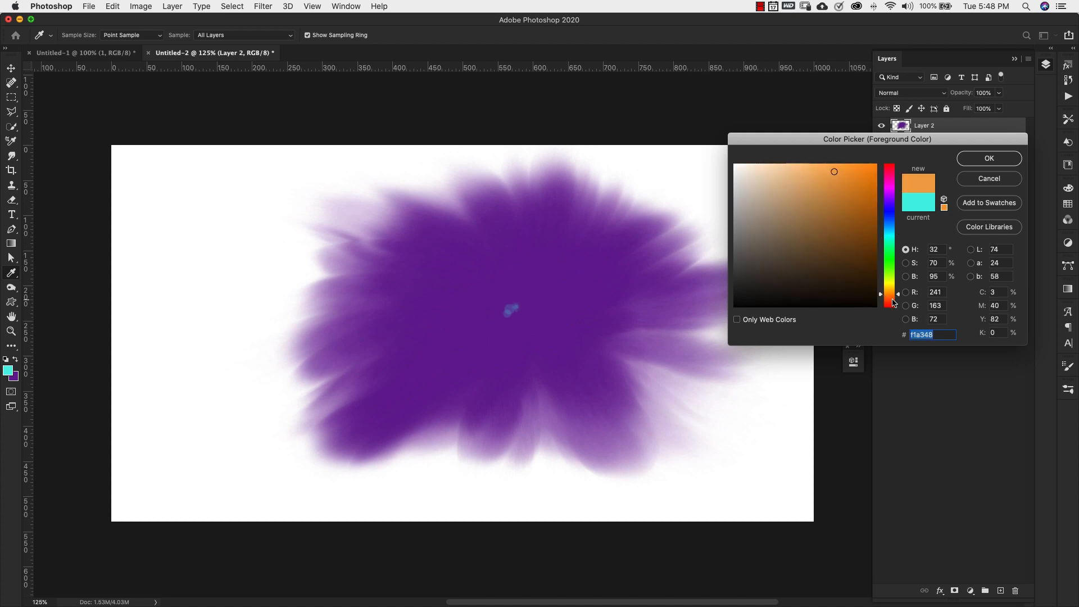
click(973, 164)
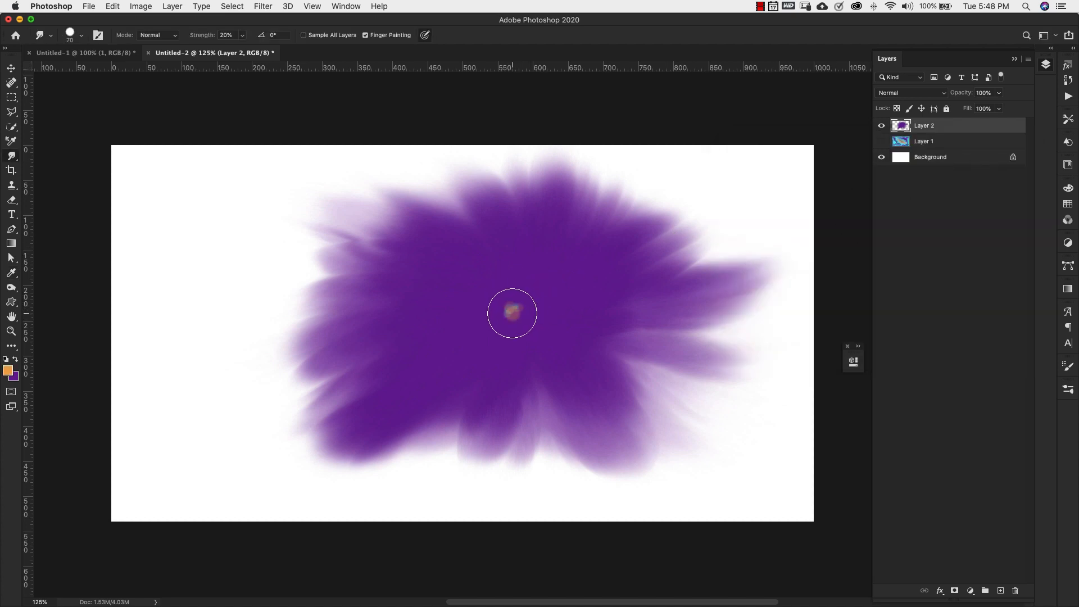
Step: Set the background color to a light lilac and smudge the small color dabs outward at the center of the purple burst
click(13, 377)
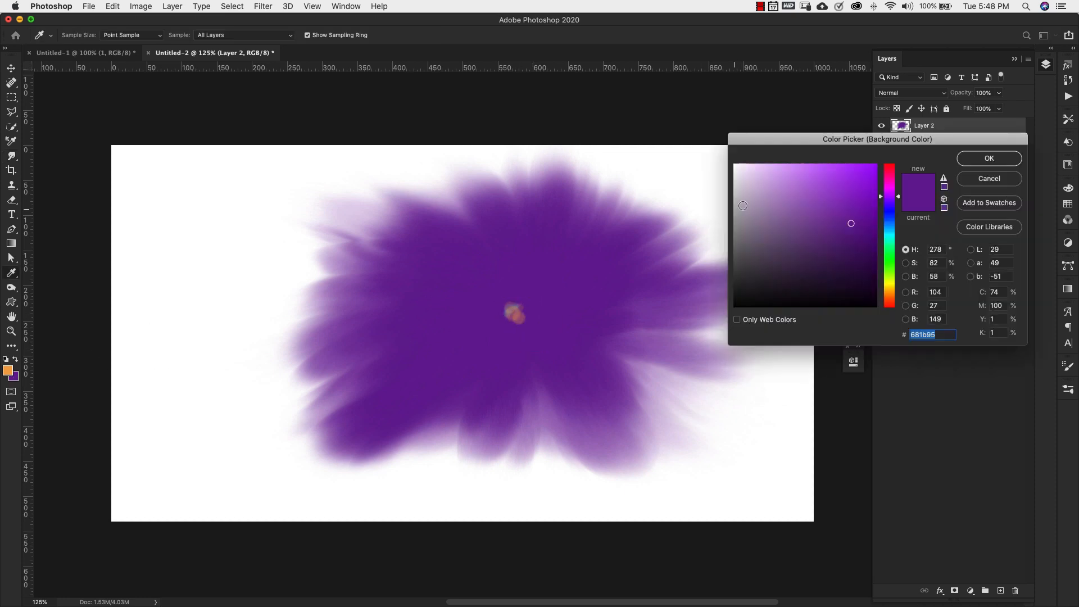
click(774, 173)
click(976, 160)
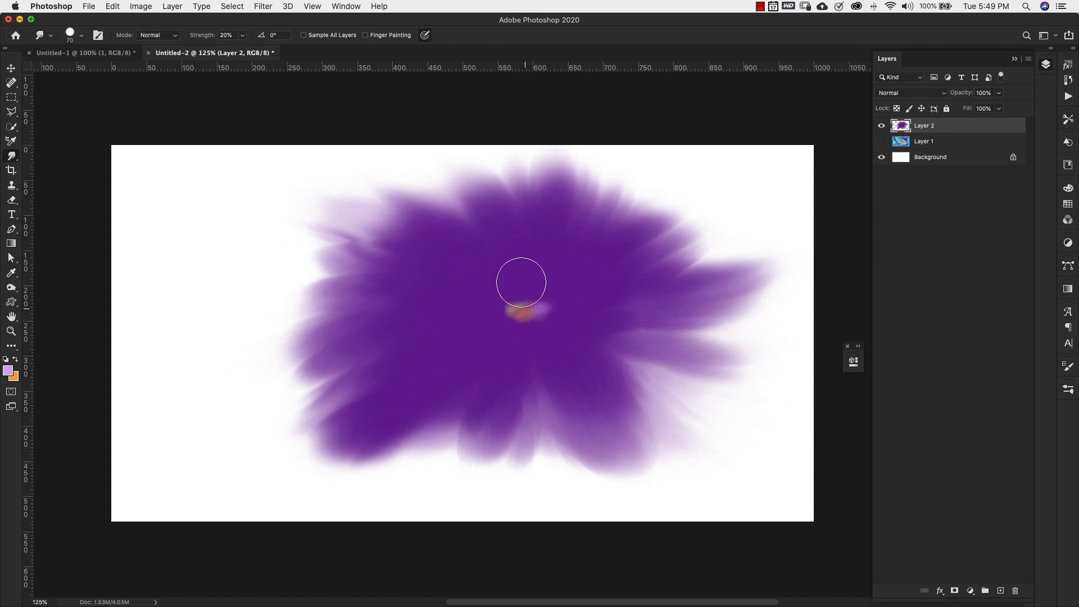
mouse_move(500, 297)
mouse_down()
mouse_move(646, 256)
mouse_move(557, 306)
mouse_move(542, 296)
mouse_move(539, 309)
mouse_move(678, 329)
mouse_move(653, 313)
mouse_move(558, 300)
mouse_move(592, 343)
mouse_move(525, 222)
mouse_move(484, 300)
mouse_move(467, 284)
mouse_move(475, 255)
mouse_move(523, 275)
mouse_move(524, 220)
mouse_move(518, 289)
mouse_move(611, 269)
mouse_move(505, 316)
mouse_move(490, 346)
mouse_move(492, 376)
mouse_move(587, 389)
mouse_move(559, 305)
mouse_up()
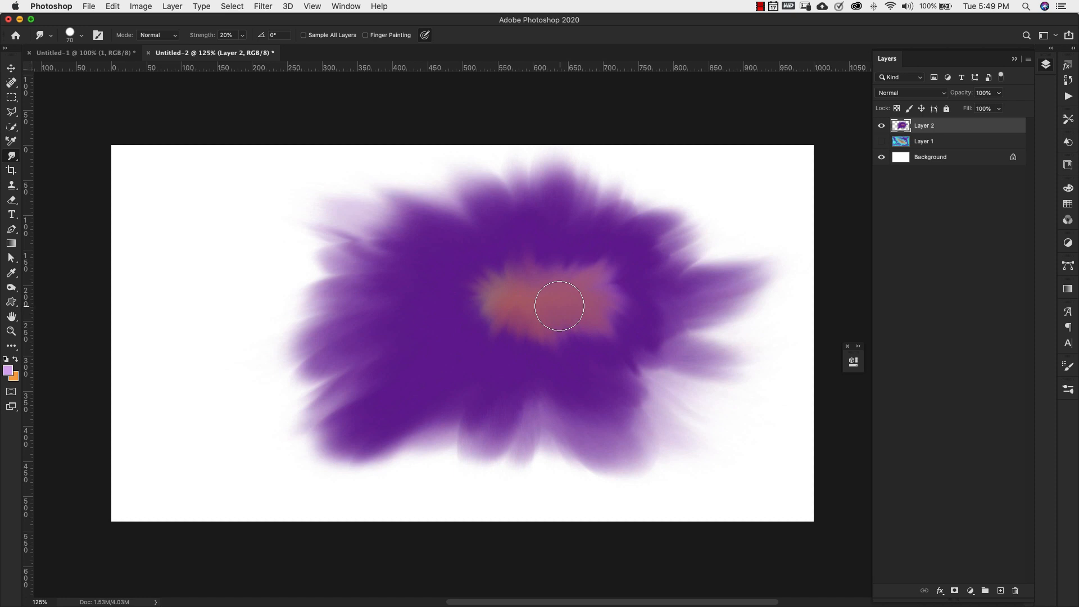
Step: Set the foreground color to turquoise #5edbdc
click(6, 371)
click(888, 234)
click(850, 208)
click(814, 187)
click(988, 159)
Step: Enable Finger Painting and paint turquoise strokes from the center of the burst toward its upper left
click(367, 37)
mouse_move(534, 316)
mouse_down()
mouse_move(596, 388)
mouse_move(423, 302)
mouse_up()
mouse_move(514, 315)
mouse_down()
mouse_move(395, 392)
mouse_move(453, 244)
mouse_up()
drag(527, 296, 350, 206)
Step: Enlarge the smudge brush to 150 px and smudge the turquoise, orange and purple areas into broad sweeping swirls
key(bracketright)
key(bracketright)
key(bracketright)
mouse_move(494, 274)
mouse_down()
mouse_move(384, 332)
mouse_move(473, 318)
mouse_move(498, 395)
mouse_move(574, 344)
mouse_move(551, 317)
mouse_up()
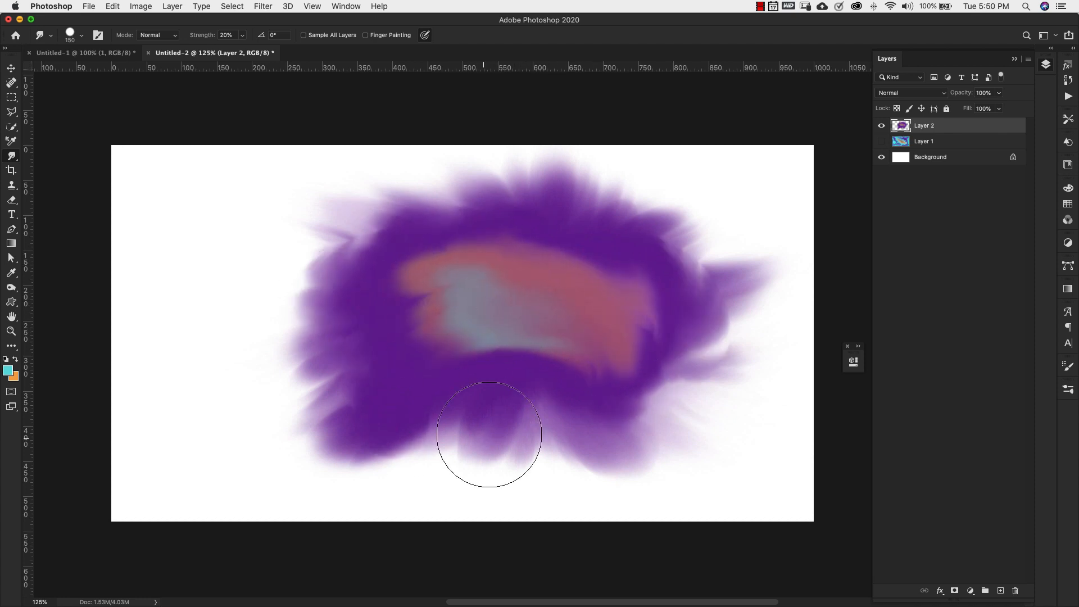
mouse_move(491, 436)
mouse_down()
mouse_move(471, 281)
mouse_move(461, 270)
mouse_up()
mouse_move(532, 441)
mouse_down()
mouse_move(588, 379)
mouse_move(612, 446)
mouse_move(506, 380)
mouse_move(521, 323)
mouse_move(599, 474)
mouse_move(526, 299)
mouse_move(560, 343)
mouse_move(659, 312)
mouse_move(698, 317)
mouse_move(537, 223)
mouse_move(624, 214)
mouse_move(453, 287)
mouse_move(583, 162)
mouse_move(350, 311)
mouse_move(416, 331)
mouse_move(502, 434)
mouse_move(434, 354)
mouse_move(563, 392)
mouse_move(523, 305)
mouse_move(597, 387)
mouse_move(475, 325)
mouse_up()
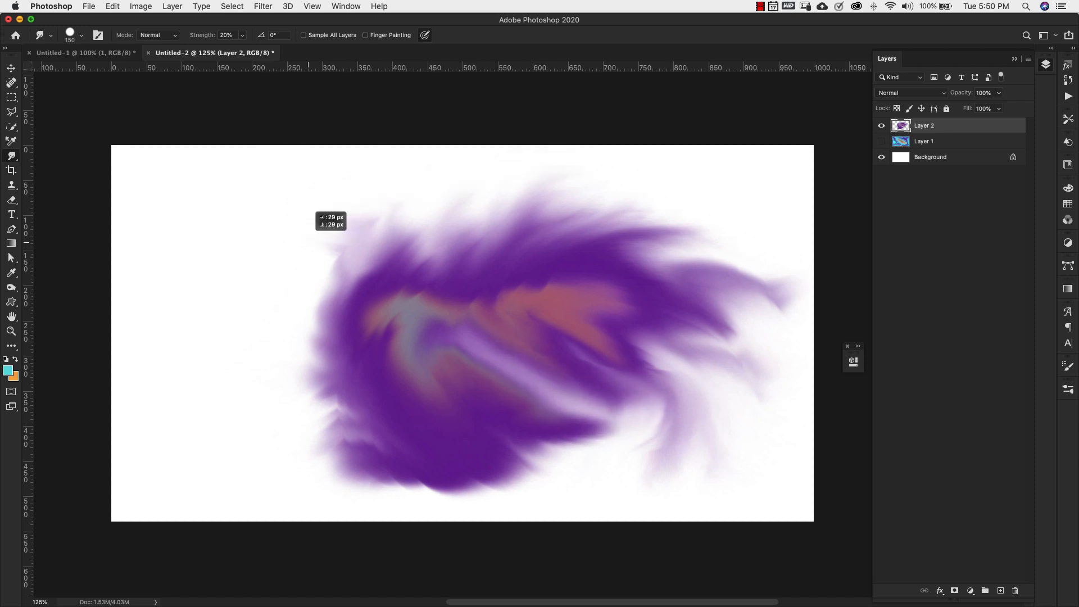
mouse_move(330, 222)
mouse_down()
mouse_move(305, 222)
mouse_move(369, 177)
mouse_move(410, 251)
mouse_move(370, 242)
mouse_move(447, 217)
mouse_move(467, 184)
mouse_move(557, 184)
mouse_move(554, 159)
mouse_move(549, 240)
mouse_move(550, 229)
mouse_move(507, 249)
mouse_move(591, 168)
mouse_move(535, 160)
mouse_move(656, 246)
mouse_move(594, 258)
mouse_move(736, 235)
mouse_move(725, 256)
mouse_move(792, 278)
mouse_move(685, 286)
mouse_move(751, 257)
mouse_move(734, 267)
mouse_move(818, 352)
mouse_move(801, 361)
mouse_move(650, 340)
mouse_move(559, 368)
mouse_move(649, 393)
mouse_move(592, 347)
mouse_move(515, 356)
mouse_move(613, 333)
mouse_move(657, 282)
mouse_move(505, 289)
mouse_move(651, 227)
mouse_move(566, 248)
mouse_move(559, 310)
mouse_move(473, 273)
mouse_move(508, 203)
mouse_up()
Step: Reduce the smudge brush to 60 px and blend the colors with finer strokes across the upper left of the shape
key(bracketleft)
key(bracketleft)
key(bracketleft)
key(bracketleft)
key(bracketleft)
key(bracketleft)
mouse_move(441, 263)
mouse_down()
mouse_move(501, 234)
mouse_move(557, 241)
mouse_move(664, 294)
mouse_move(648, 362)
mouse_move(619, 361)
mouse_move(549, 410)
mouse_move(631, 388)
mouse_move(509, 414)
mouse_move(301, 373)
mouse_move(281, 386)
mouse_move(413, 464)
mouse_up()
mouse_move(355, 283)
mouse_down()
mouse_move(341, 227)
mouse_move(407, 239)
mouse_move(399, 221)
mouse_move(472, 387)
mouse_move(494, 305)
mouse_move(511, 385)
mouse_move(528, 341)
mouse_move(532, 357)
mouse_move(445, 373)
mouse_move(503, 366)
mouse_move(541, 283)
mouse_move(551, 332)
mouse_move(549, 308)
mouse_move(676, 260)
mouse_move(598, 236)
mouse_move(597, 197)
mouse_move(568, 221)
mouse_move(528, 223)
mouse_move(598, 208)
mouse_up()
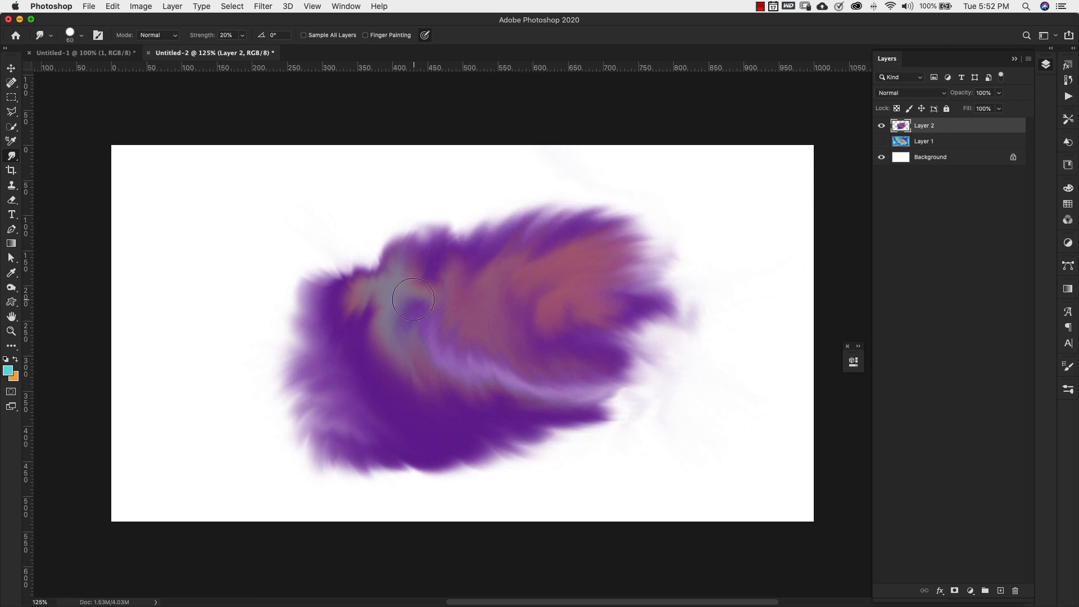
Step: Work turquoise #5edbdc into a curved streak in the left half of the shape and smudge the shape's lower edge
click(7, 372)
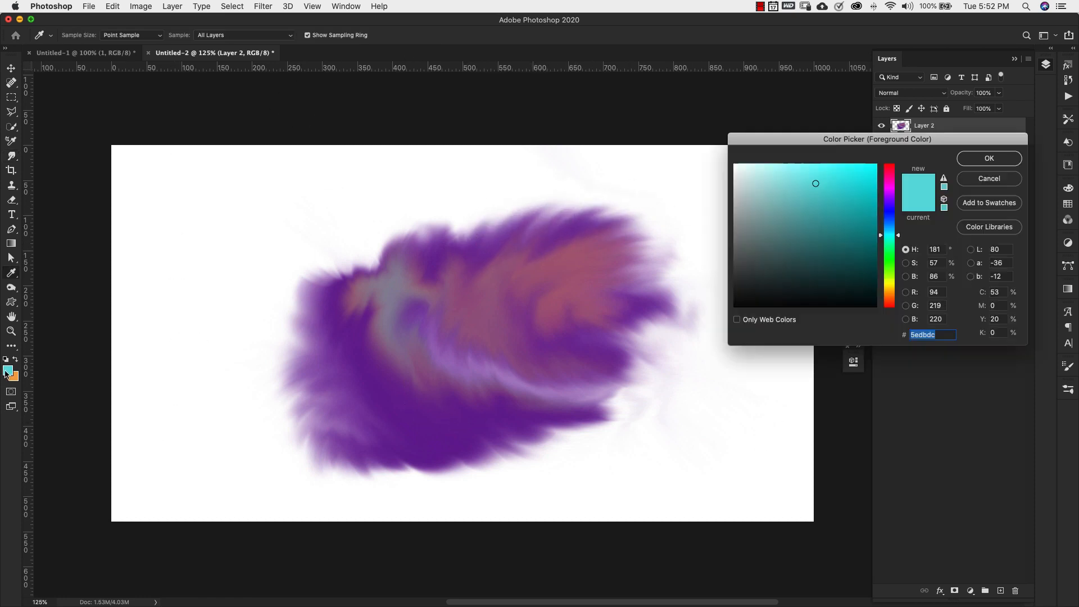
click(1004, 161)
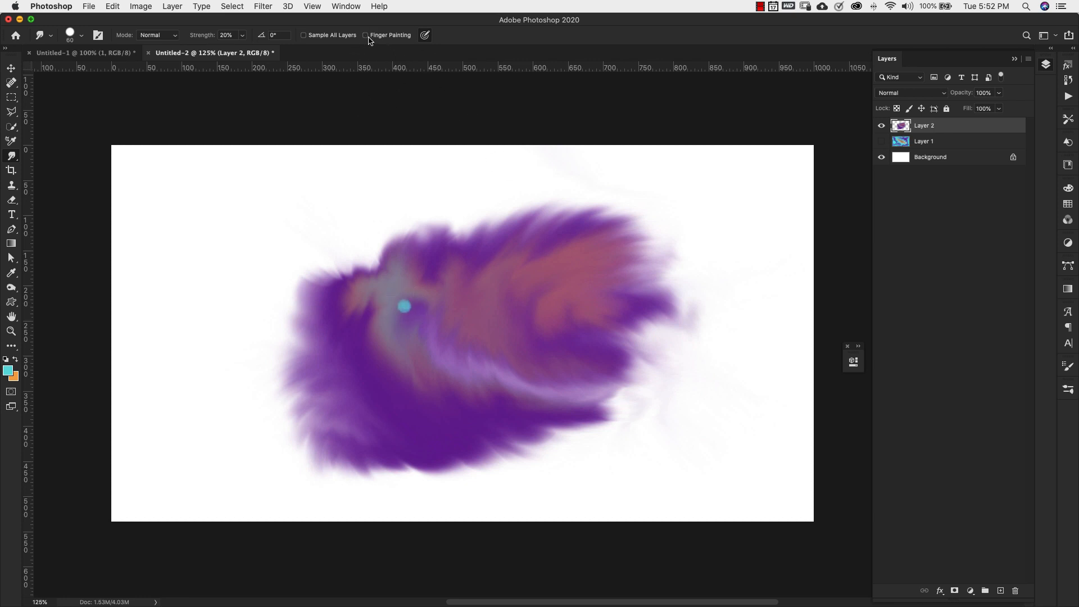
mouse_move(404, 306)
mouse_down()
mouse_move(451, 317)
mouse_move(390, 299)
mouse_move(418, 311)
mouse_move(401, 307)
mouse_move(423, 299)
mouse_move(409, 288)
mouse_move(348, 297)
mouse_move(389, 307)
mouse_move(378, 337)
mouse_move(400, 360)
mouse_up()
mouse_move(437, 285)
mouse_down()
mouse_move(446, 309)
mouse_move(425, 301)
mouse_move(439, 282)
mouse_move(457, 283)
mouse_move(460, 296)
mouse_move(430, 320)
mouse_move(452, 287)
mouse_move(427, 292)
mouse_move(418, 312)
mouse_move(455, 306)
mouse_move(493, 252)
mouse_move(416, 303)
mouse_move(443, 309)
mouse_up()
mouse_move(432, 278)
mouse_down()
mouse_move(474, 302)
mouse_move(459, 300)
mouse_move(542, 251)
mouse_move(419, 287)
mouse_move(460, 300)
mouse_move(459, 275)
mouse_move(487, 241)
mouse_move(499, 258)
mouse_move(415, 228)
mouse_move(446, 231)
mouse_move(430, 267)
mouse_move(343, 284)
mouse_move(352, 339)
mouse_move(378, 323)
mouse_up()
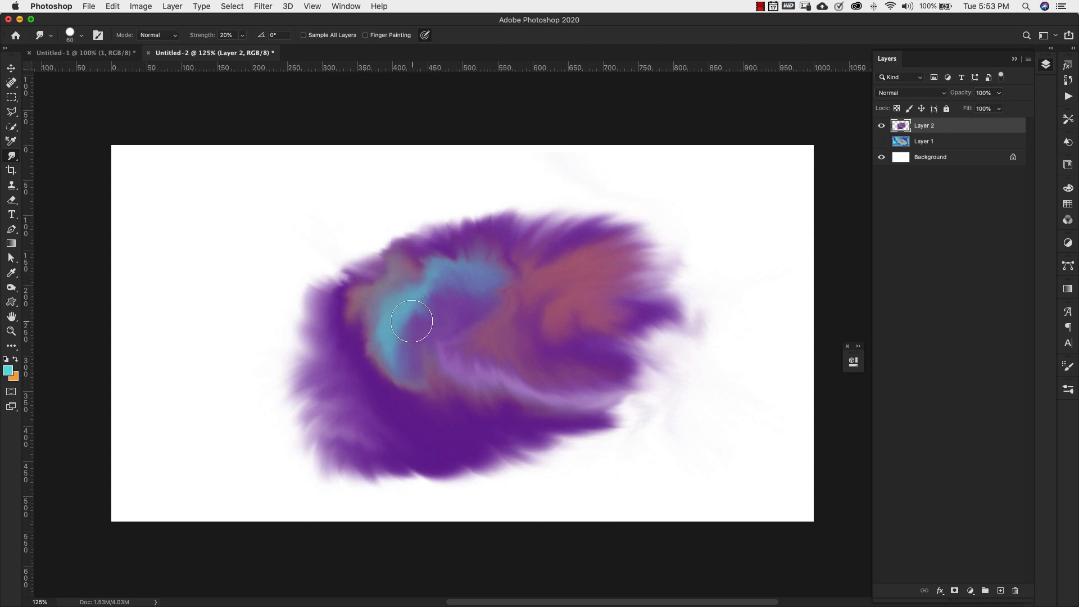
mouse_move(621, 421)
mouse_down()
mouse_move(684, 389)
mouse_move(668, 356)
mouse_move(701, 317)
mouse_move(673, 326)
mouse_move(651, 393)
mouse_up()
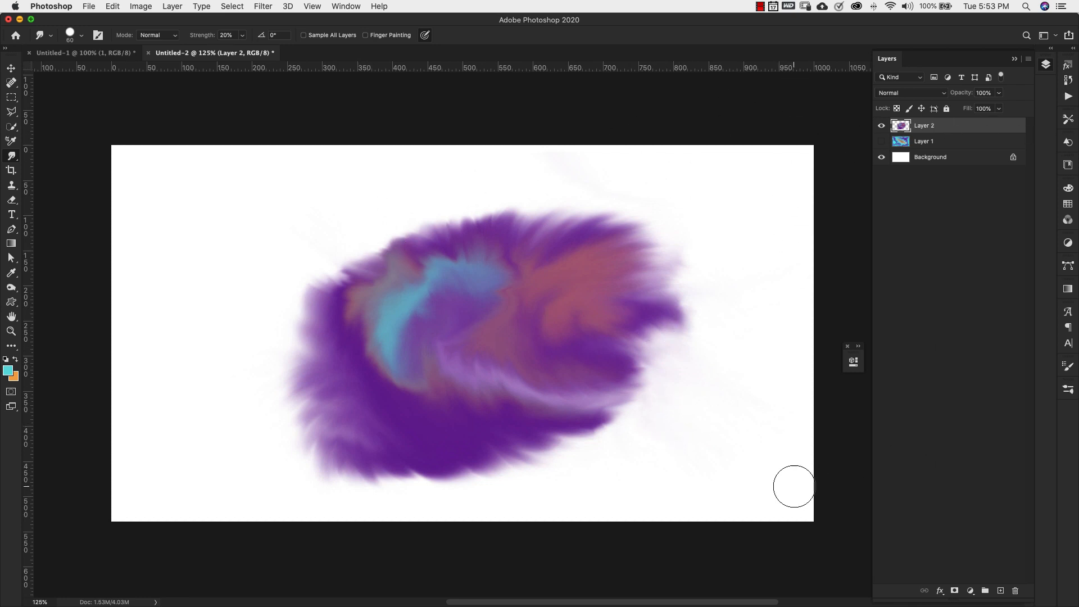
mouse_move(471, 463)
mouse_down()
mouse_move(493, 474)
mouse_move(473, 459)
mouse_move(532, 467)
mouse_up()
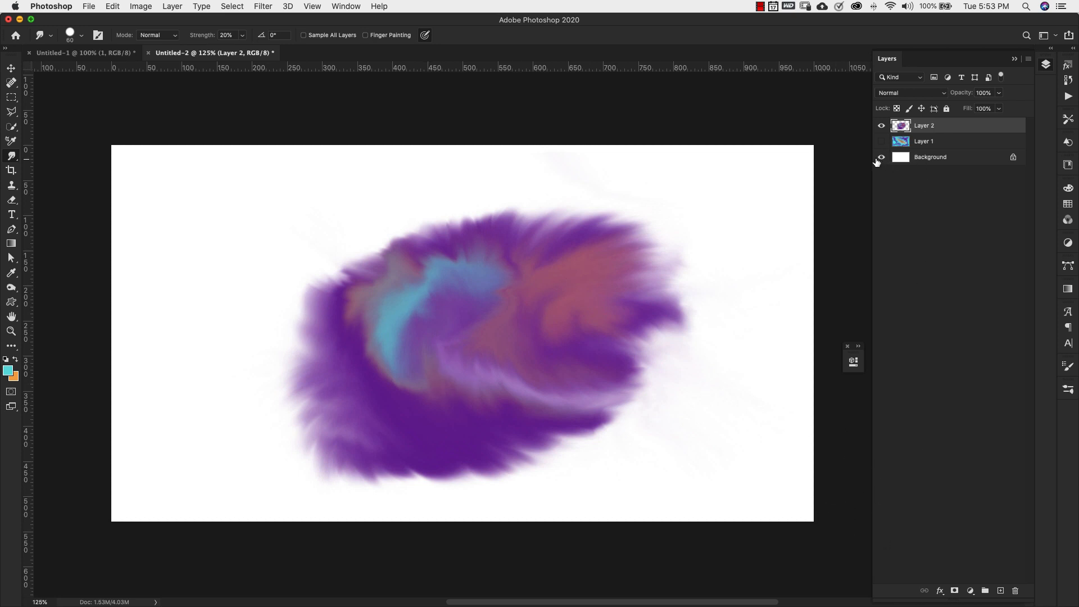
Step: Briefly hide the Background layer to check the painting's transparency, and add a new empty layer above Layer 2
click(881, 158)
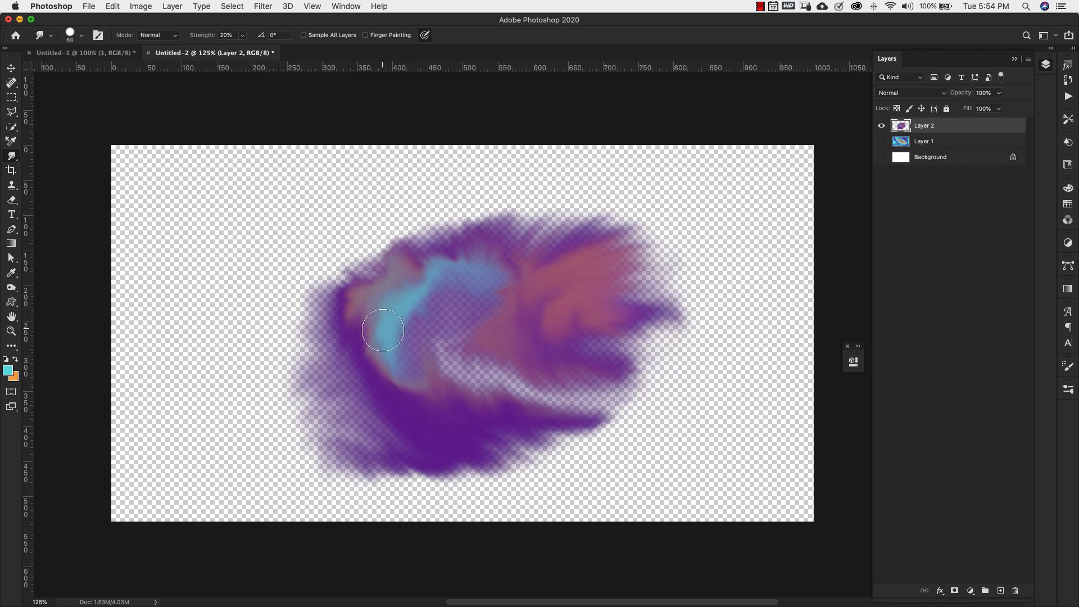
click(881, 156)
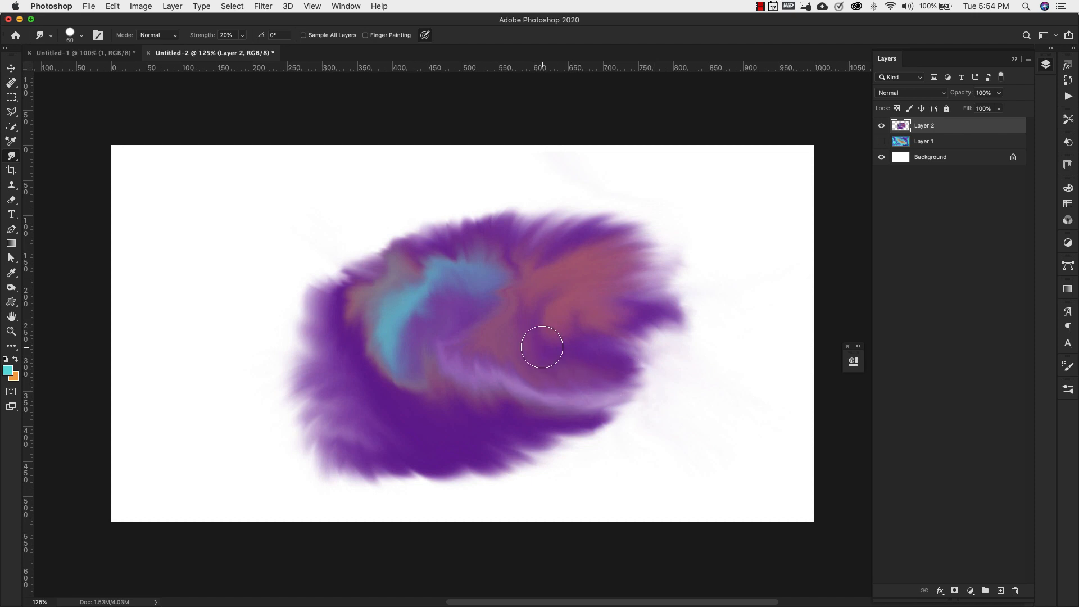
click(1000, 591)
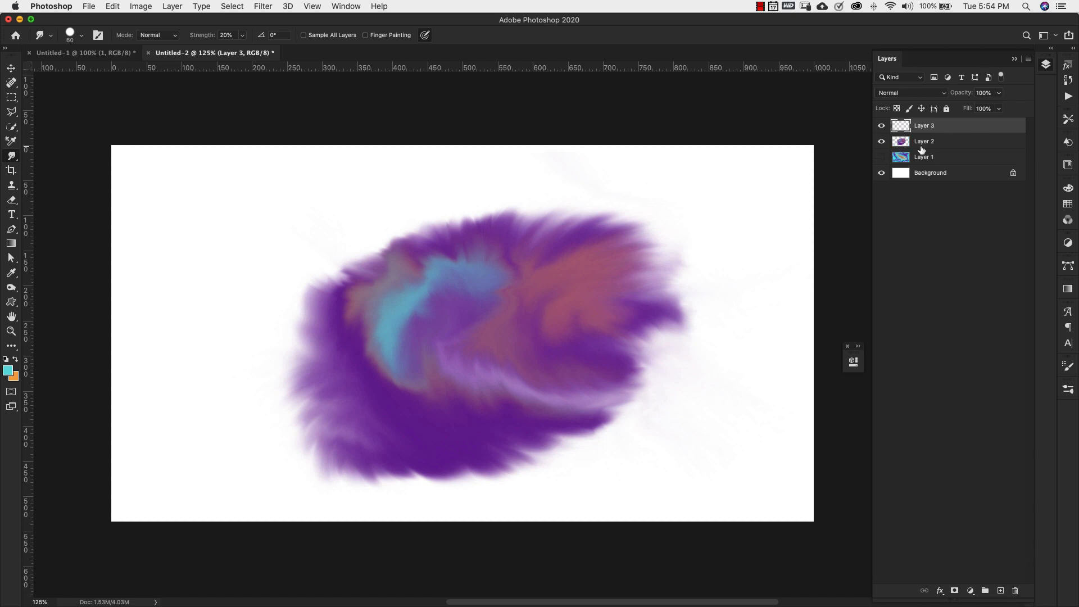
Step: Select the muted purple tones of Layer 2 with Color Range, sampling near the painting's center at a fuzziness of 38
click(940, 142)
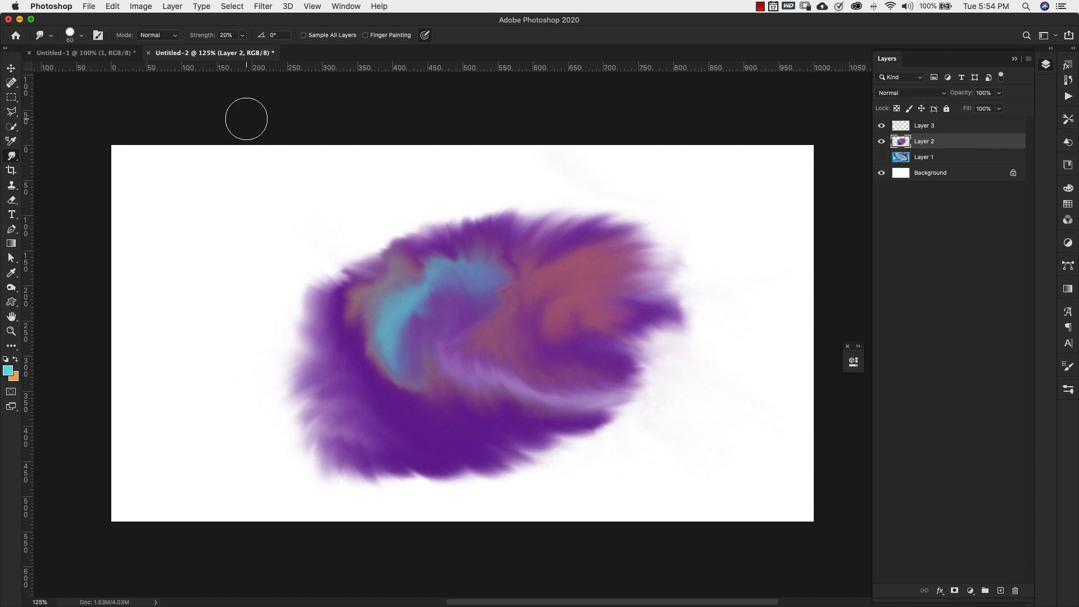
click(232, 7)
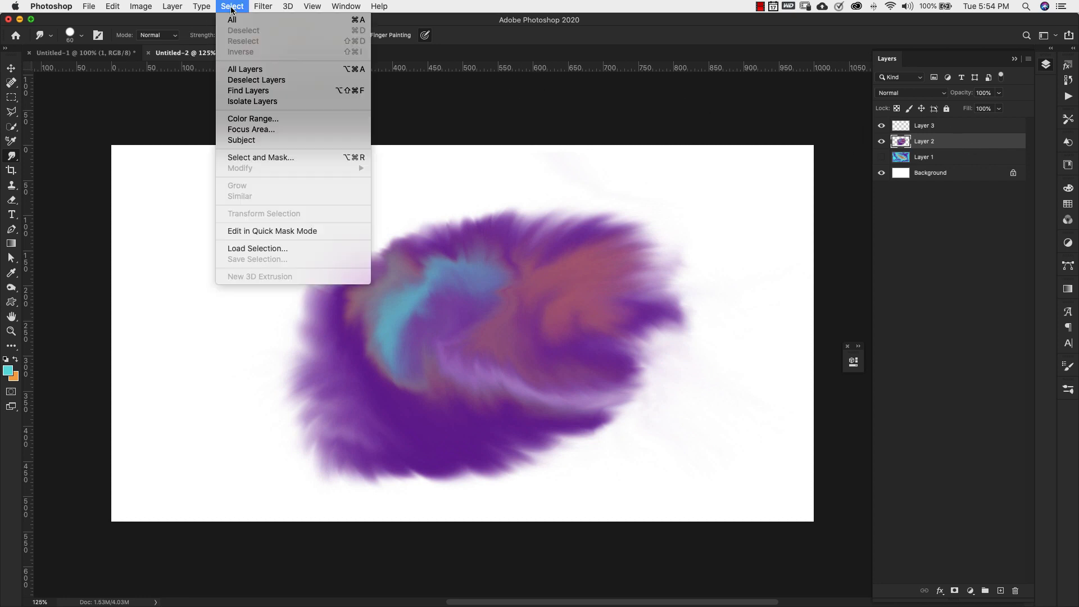
click(259, 119)
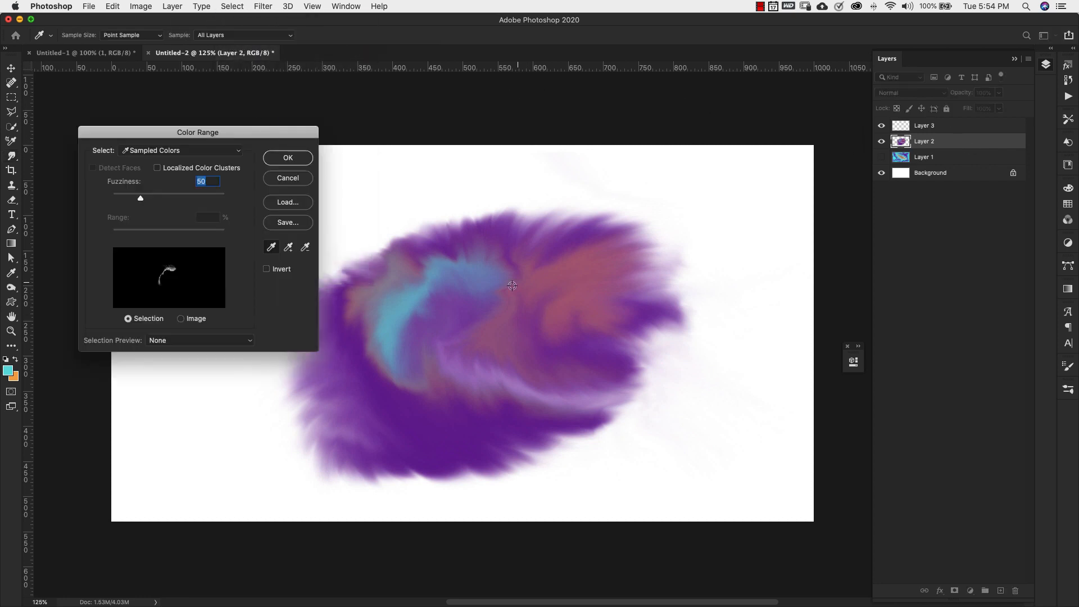
click(503, 309)
click(483, 323)
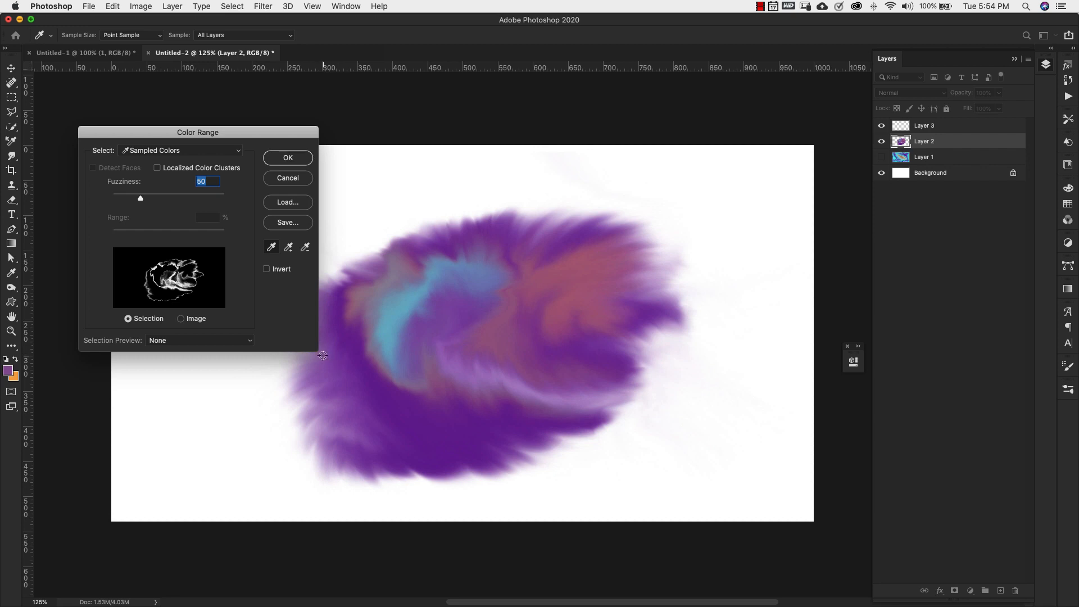
drag(125, 199, 139, 201)
key(shift+Down)
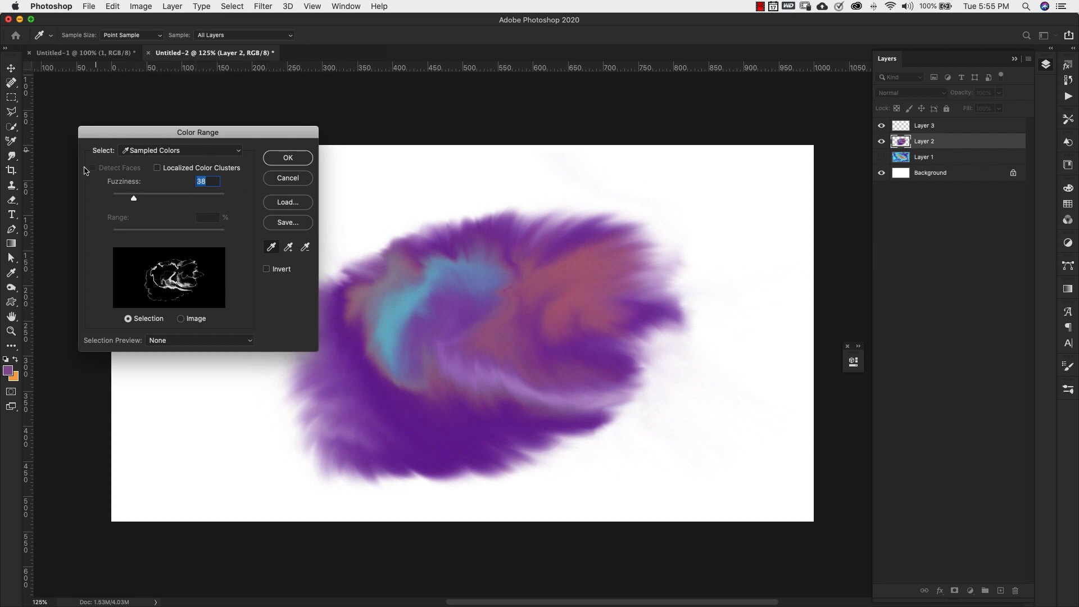
click(285, 158)
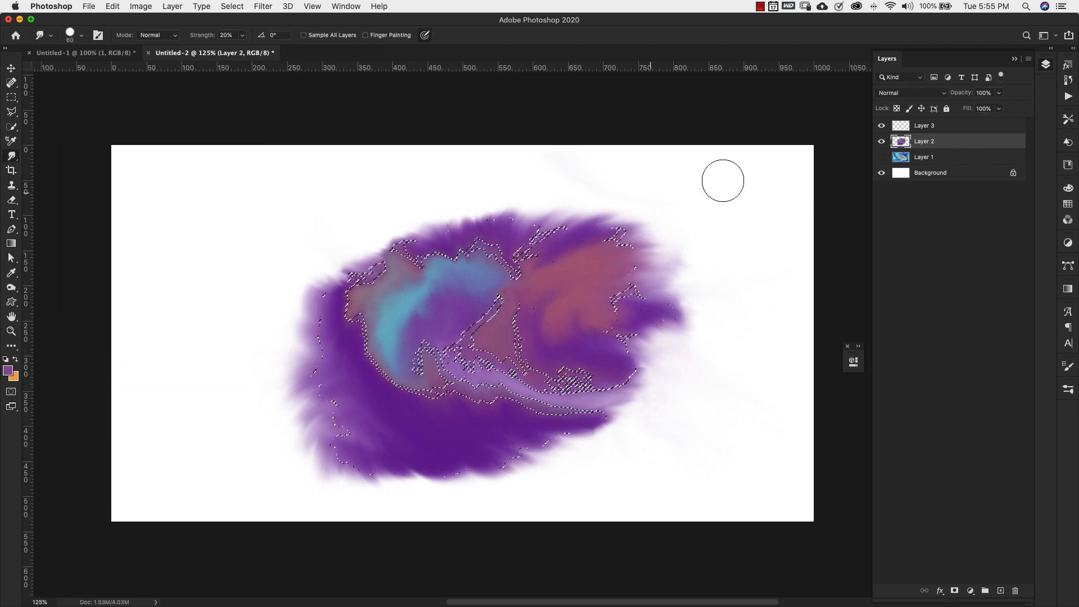
Step: Apply a Pattern Overlay to Layer 3 using a dark glitter pattern from the Gold group
click(966, 128)
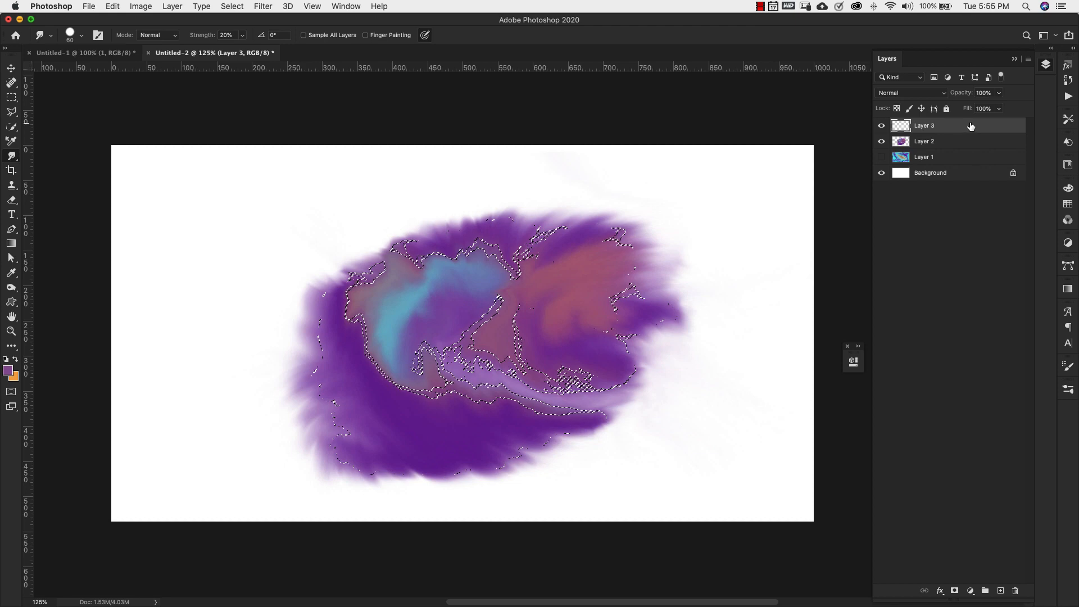
double_click(1001, 125)
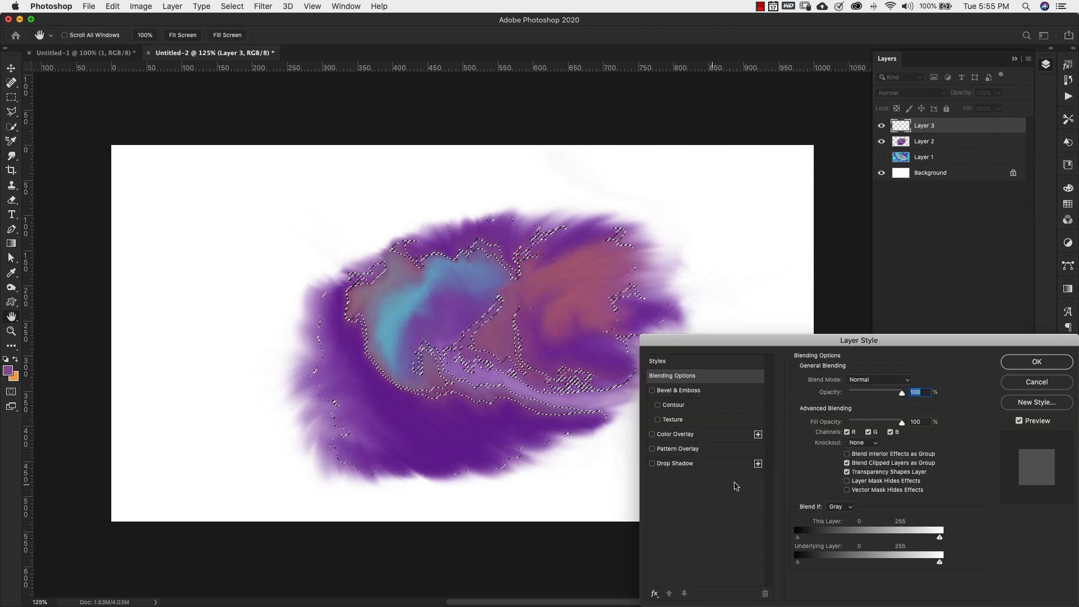
click(660, 449)
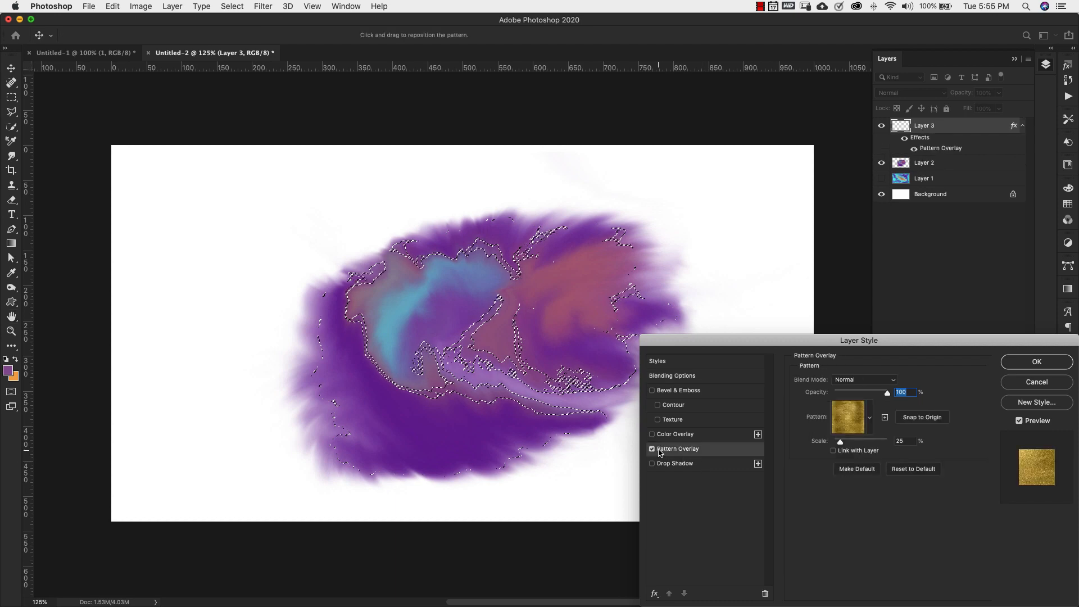
click(870, 419)
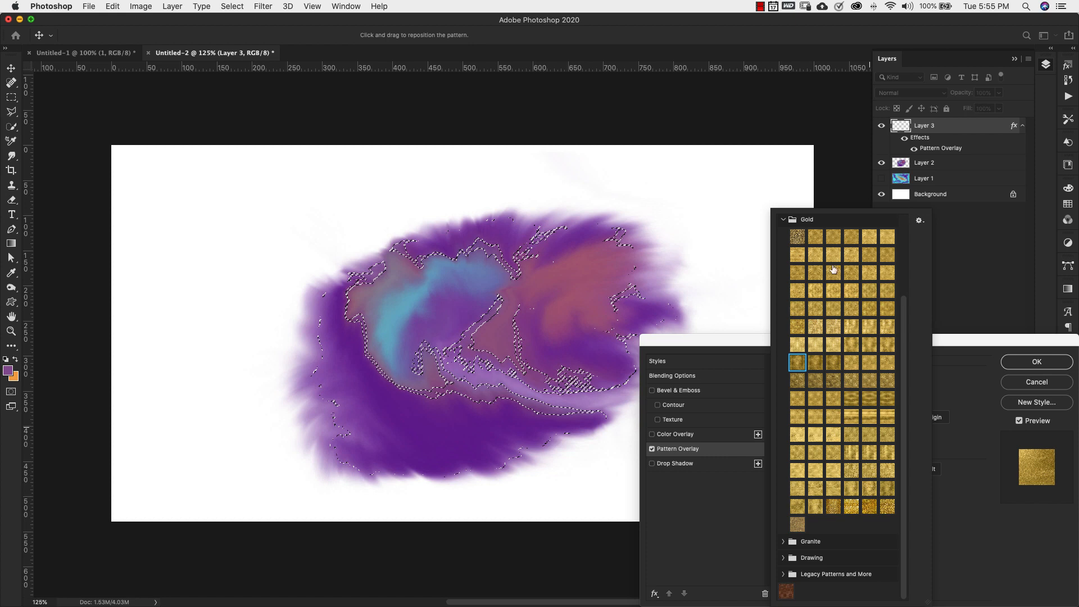
click(849, 381)
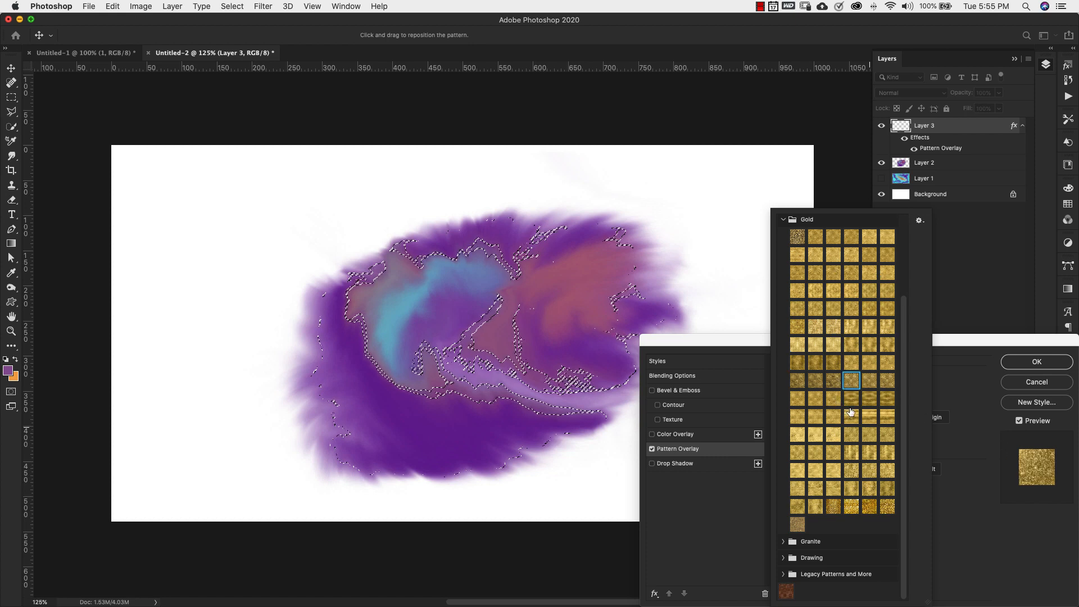
click(832, 381)
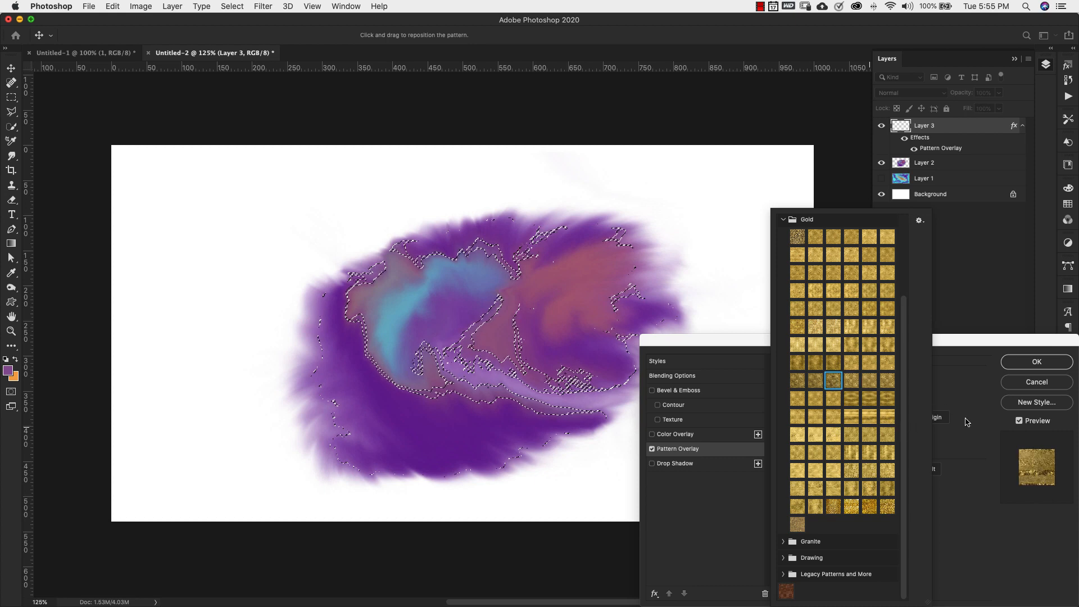
click(1023, 365)
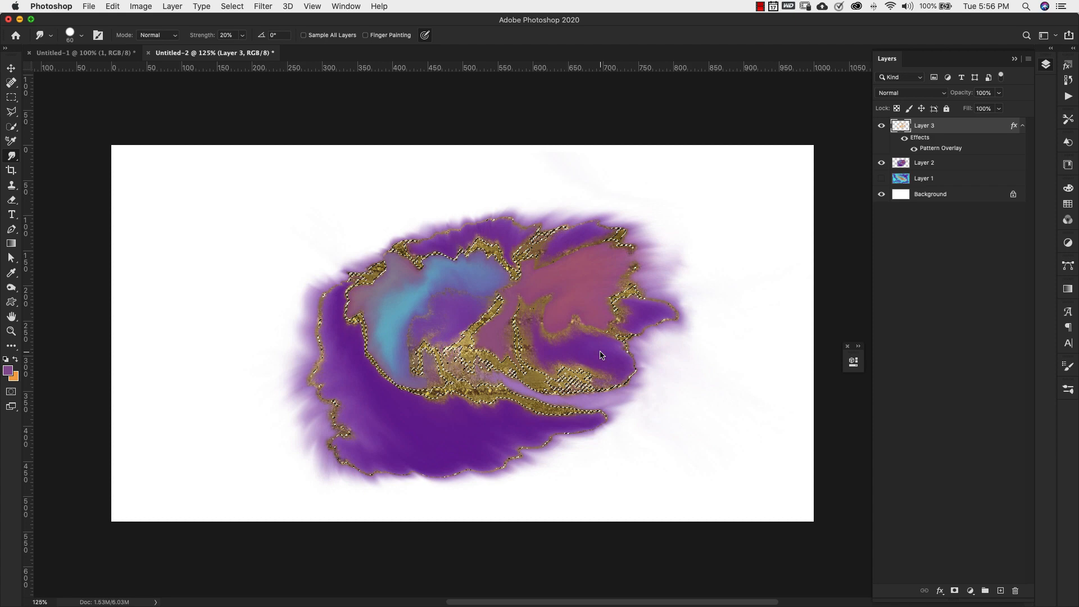
Step: Fill the selection on Layer 3 with the background color, undo the excess fills and deselect
key(super+BackSpace)
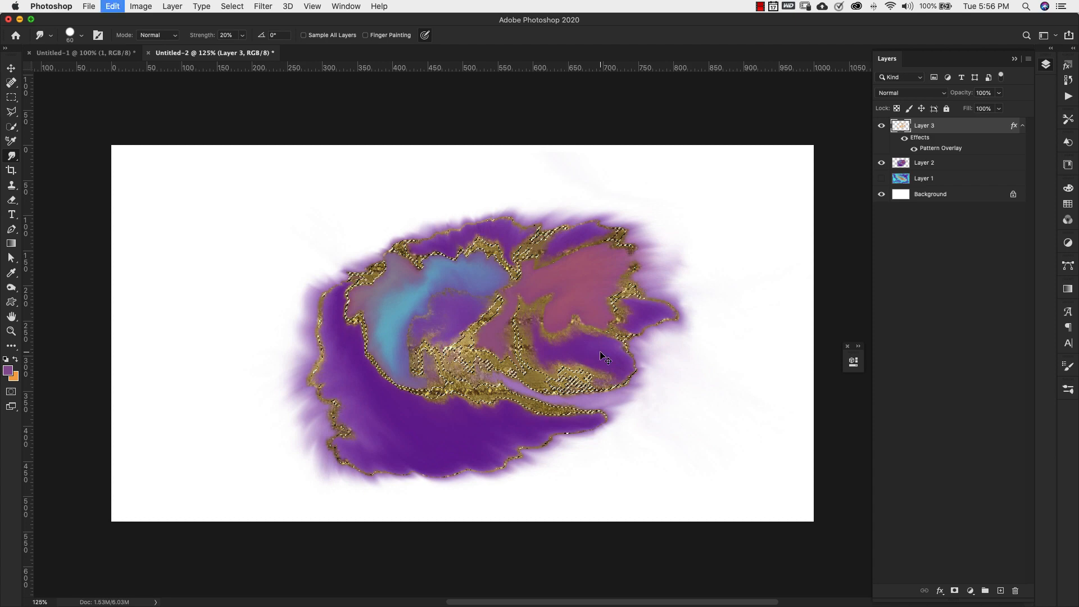
key(super+z)
key(super+z)
key(super+z)
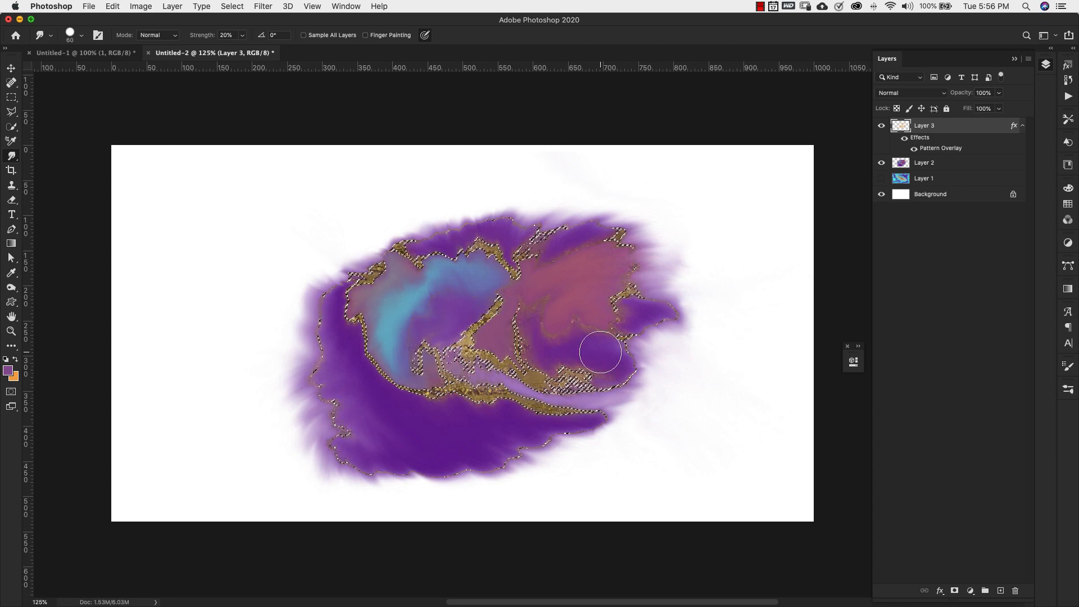
key(super+d)
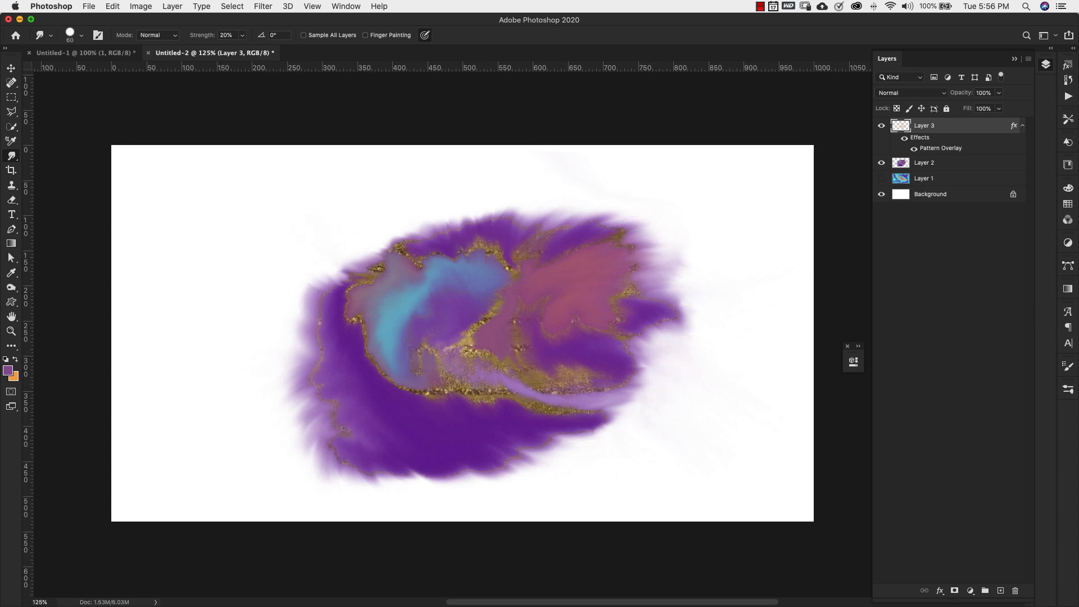
Step: Change Layer 3's Pattern Overlay to a lighter, smoother pattern from the Gold group
double_click(941, 149)
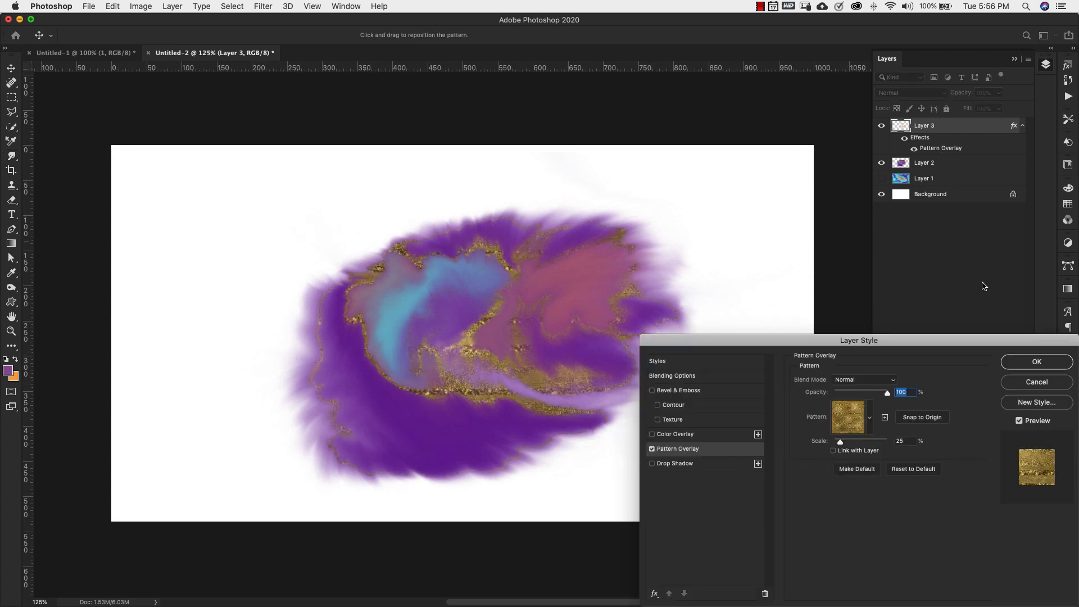
click(869, 417)
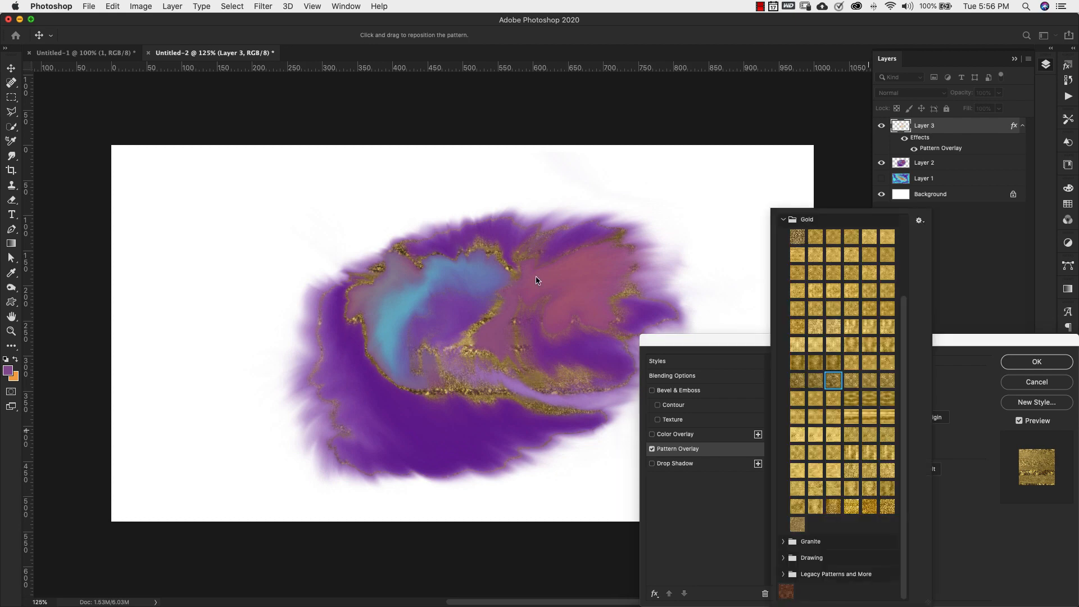
click(852, 417)
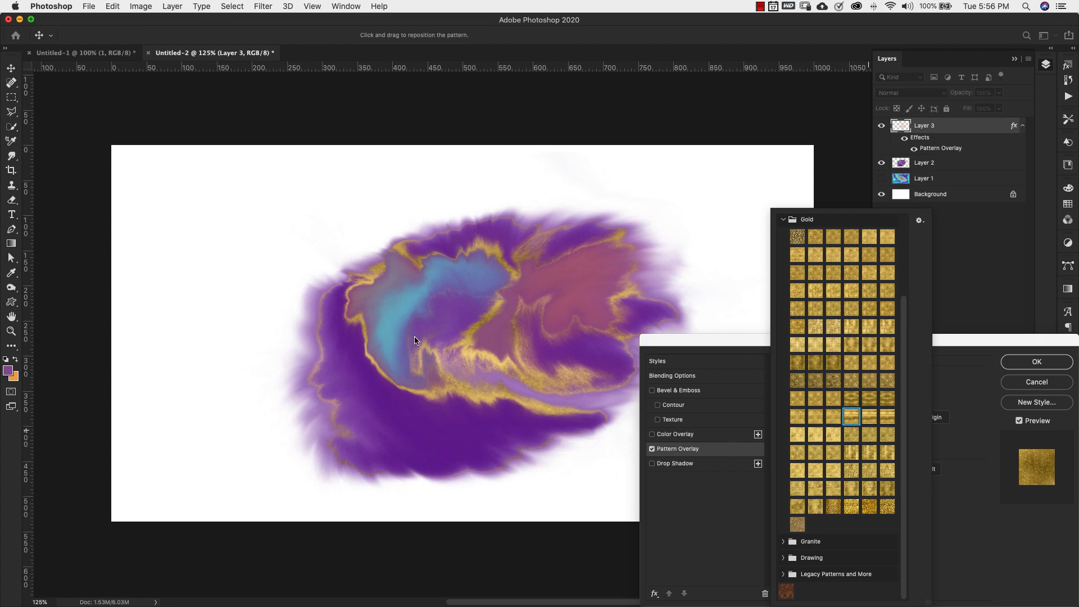
click(797, 435)
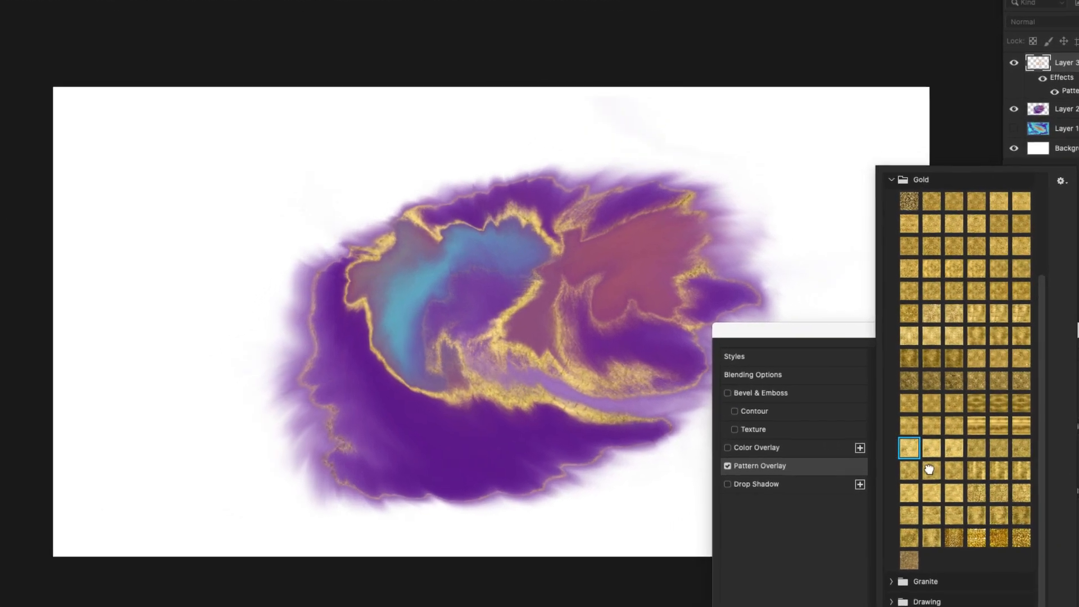